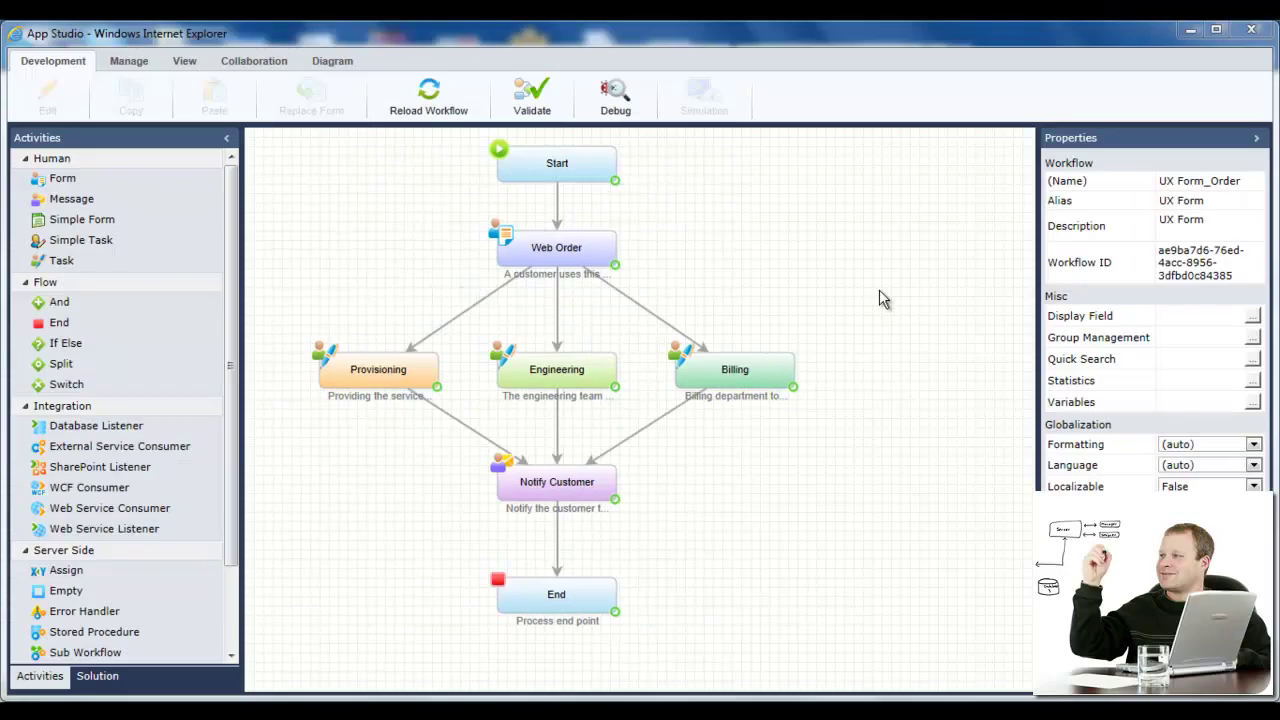
Add a new table named MultipleItemsOrder to the Web Order form's data model.
double_click(588, 250)
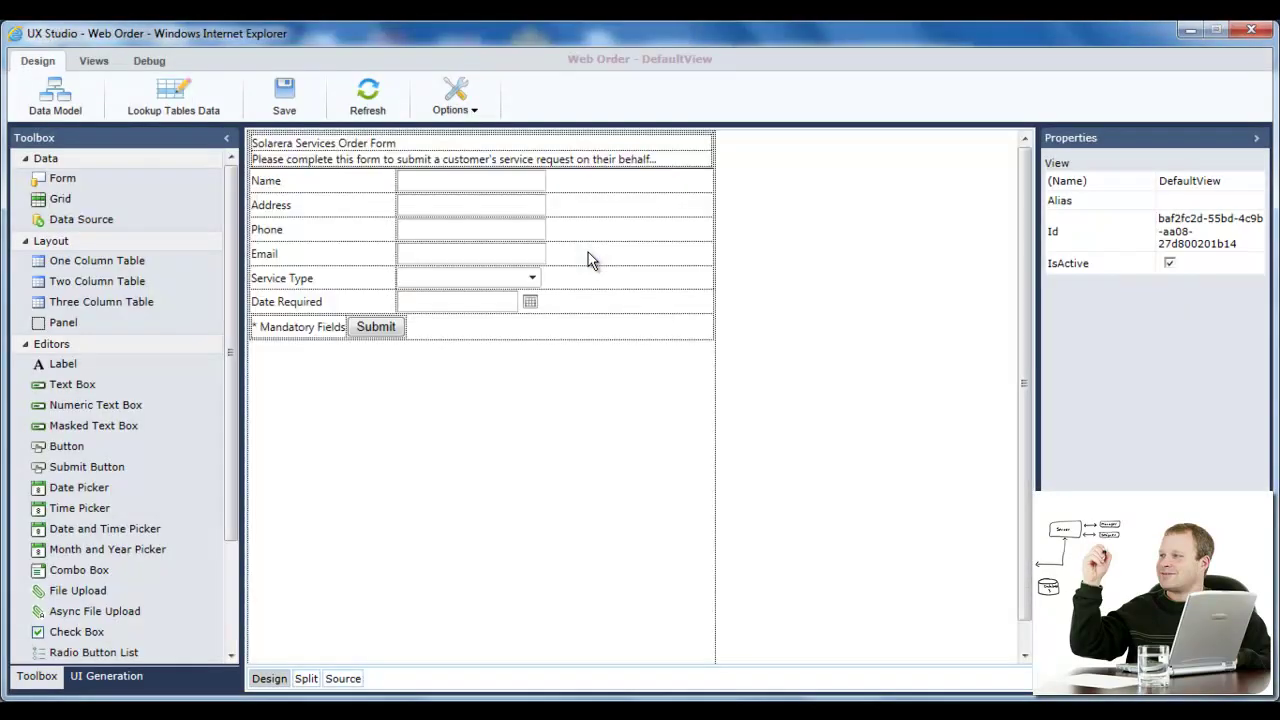
click(55, 98)
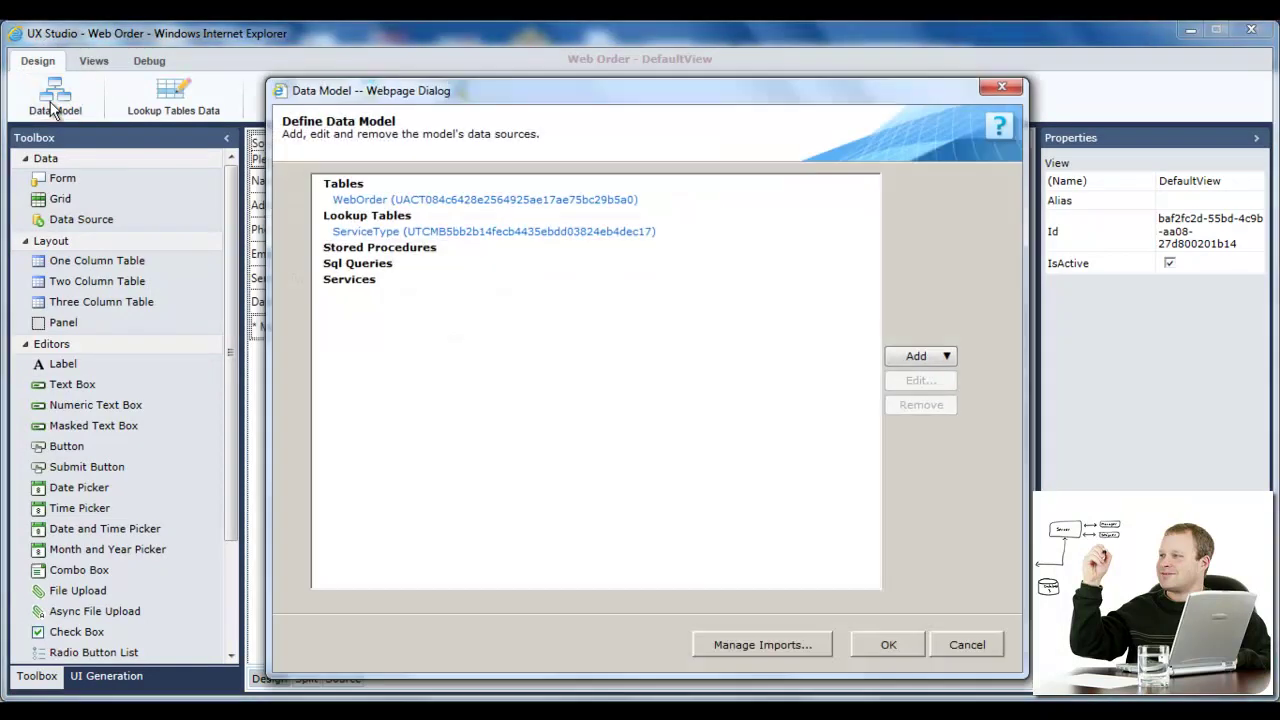
click(946, 355)
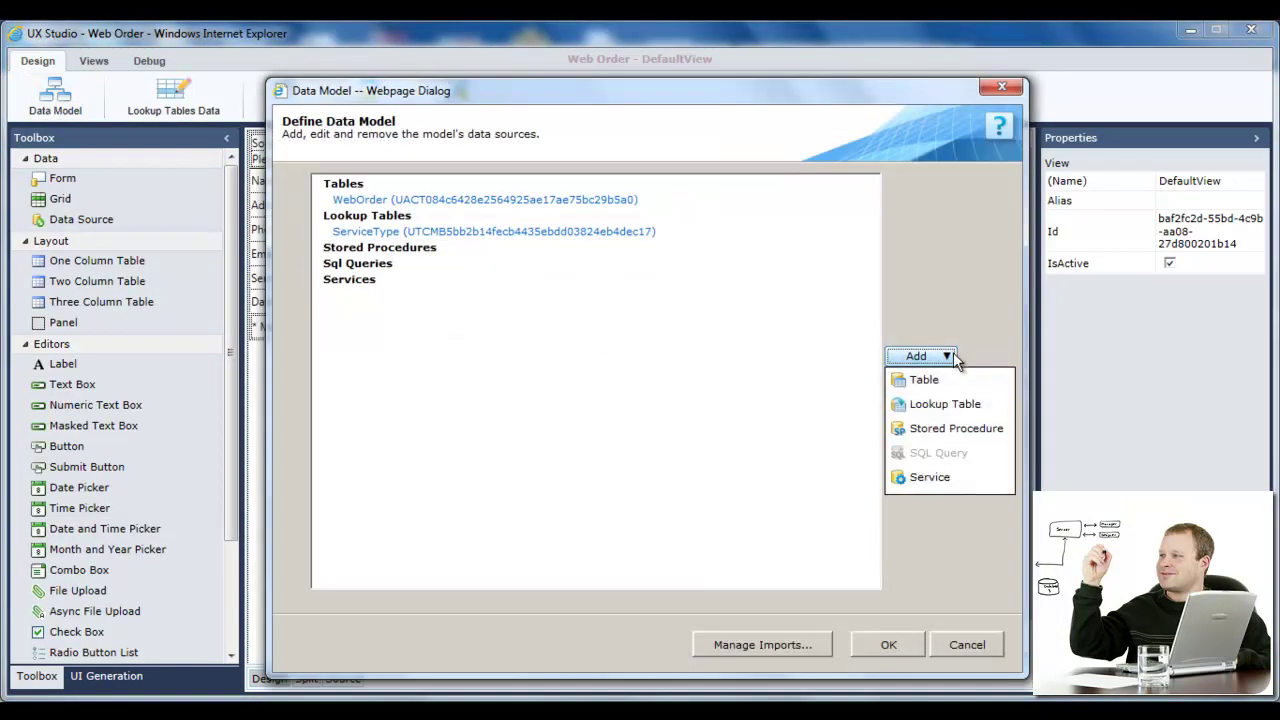
click(944, 385)
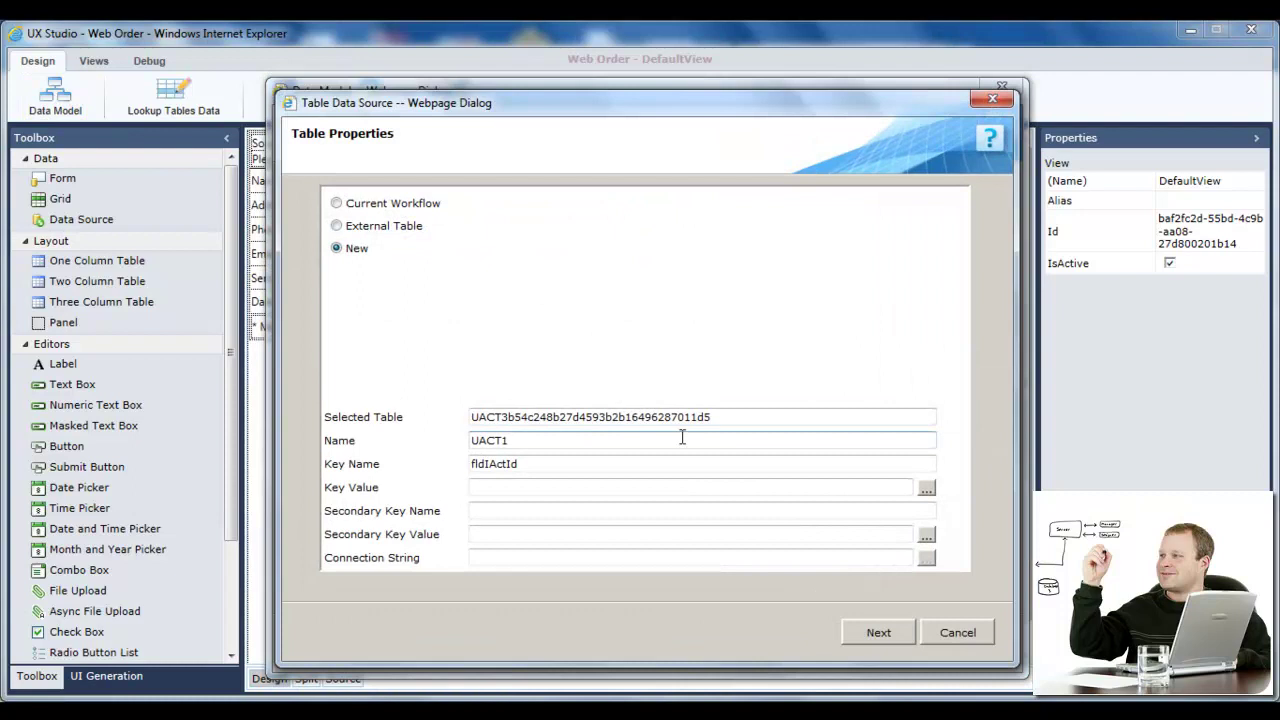
drag(530, 440, 392, 440)
text(MultipleItemsOrder)
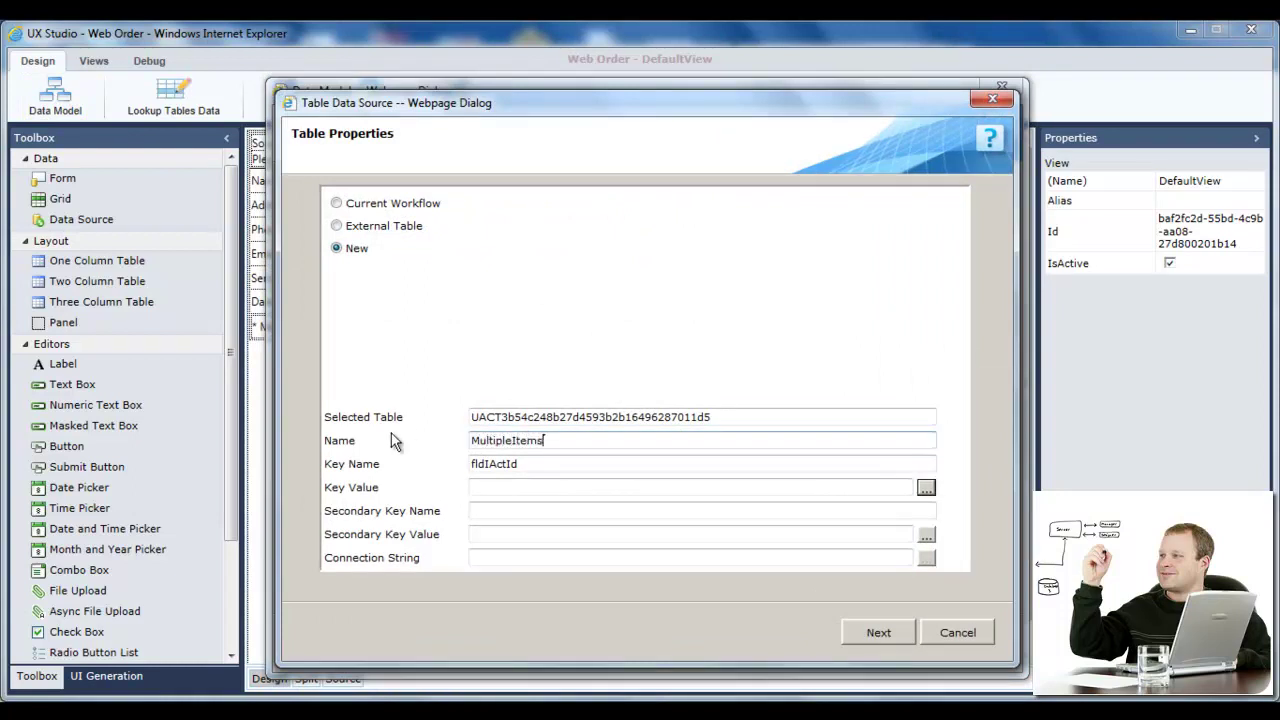
click(874, 629)
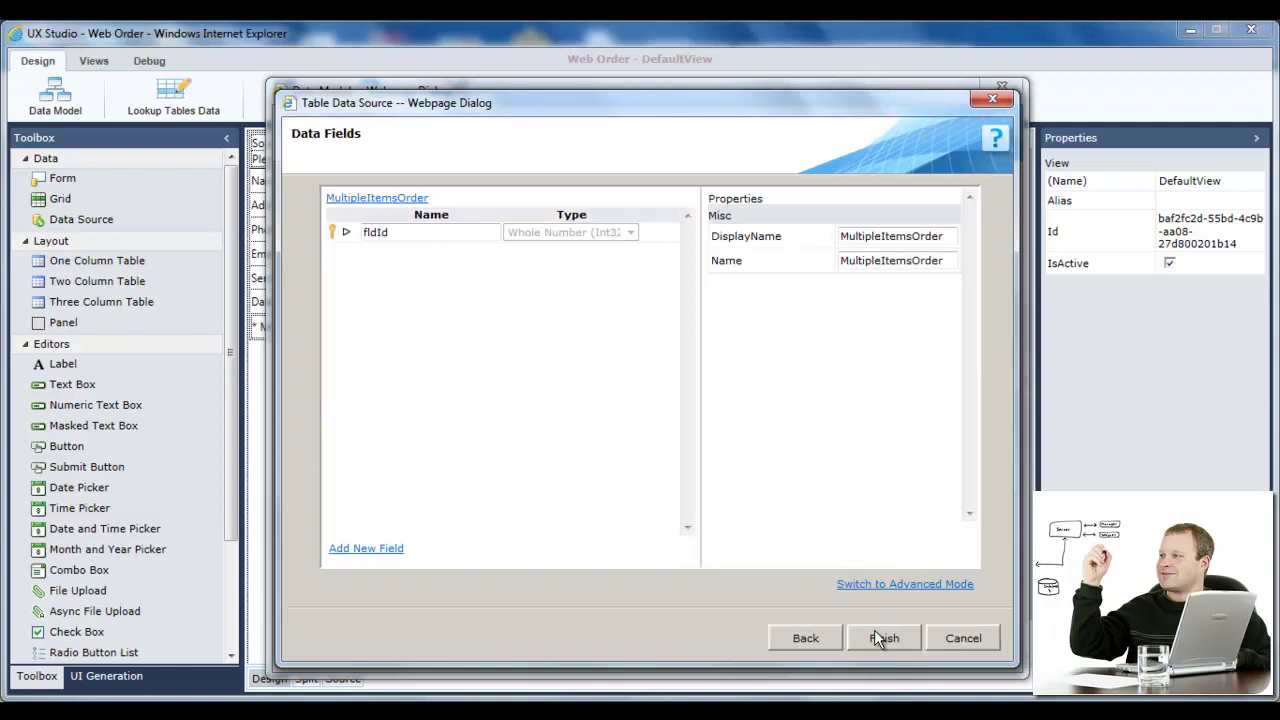
Add the ItemName, ItemID and Cost fields to the table.
click(366, 548)
text(ItemName)
click(366, 548)
text(ItemID)
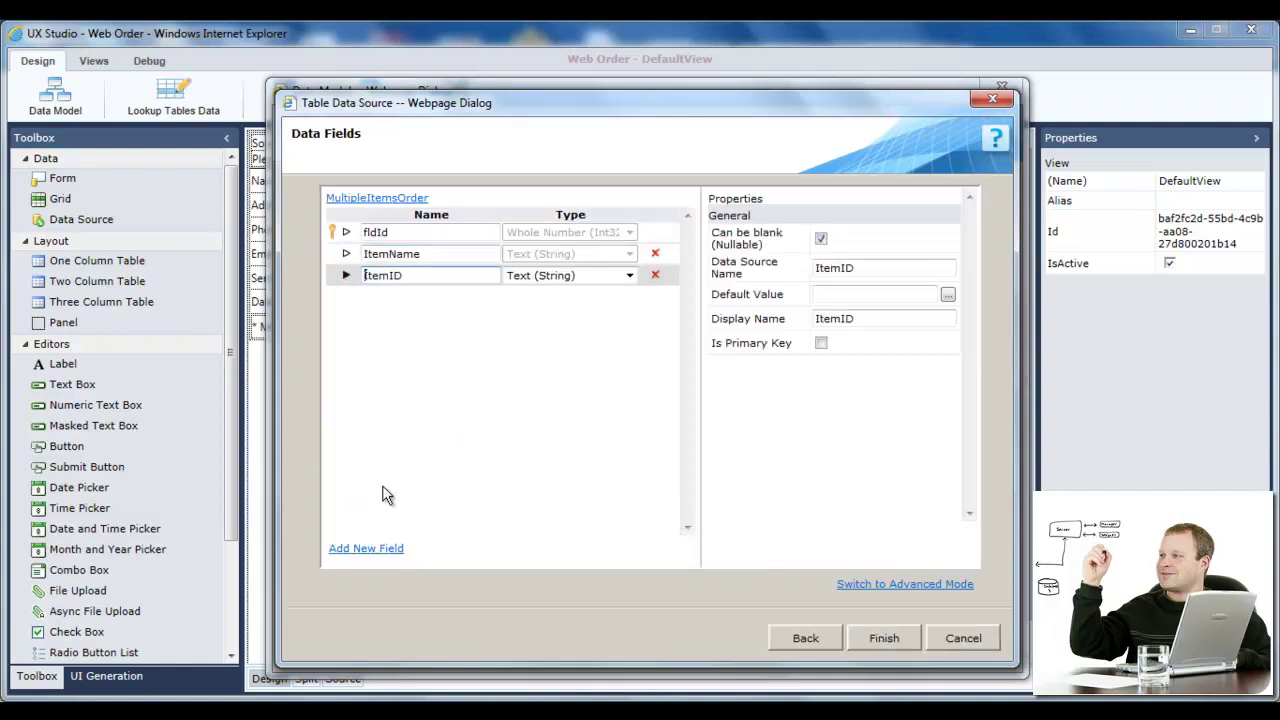
click(380, 548)
text(Cost)
Add a Currency (Double) Currency field and a date-and-time DateRequired field.
click(366, 548)
text(Currency)
click(630, 318)
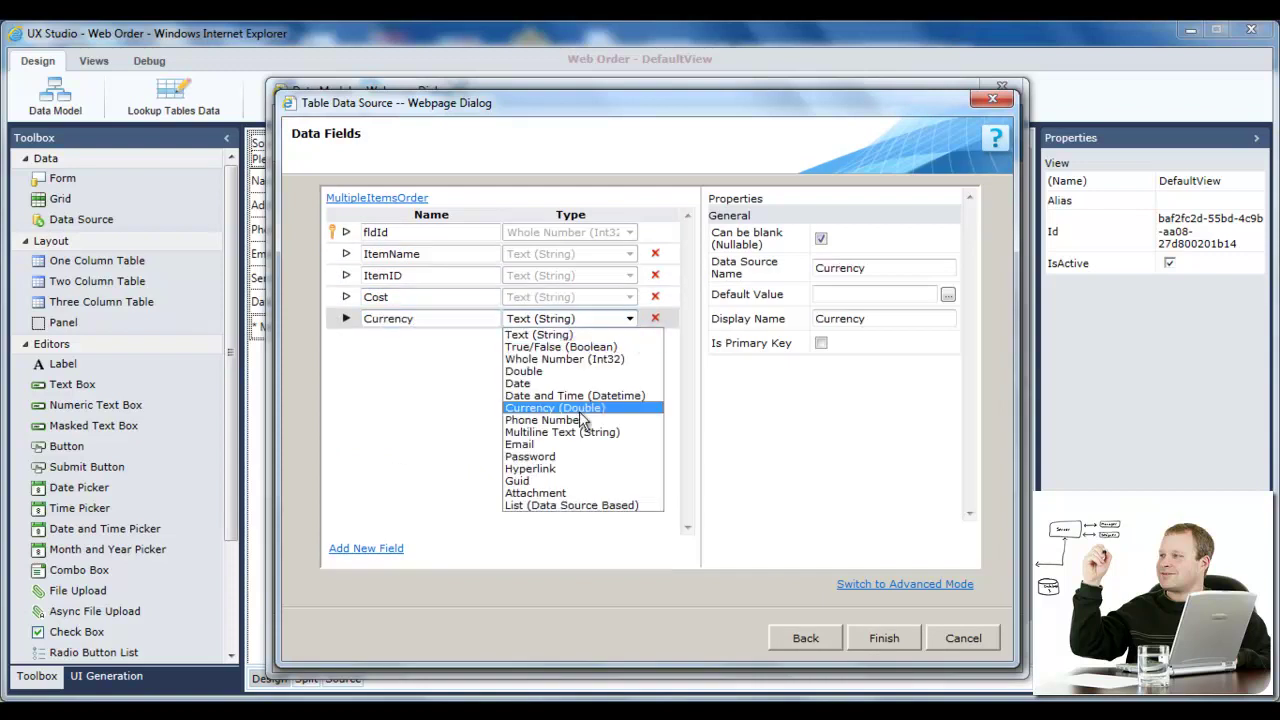
click(555, 407)
click(366, 548)
text(DateRequired)
click(630, 340)
click(575, 417)
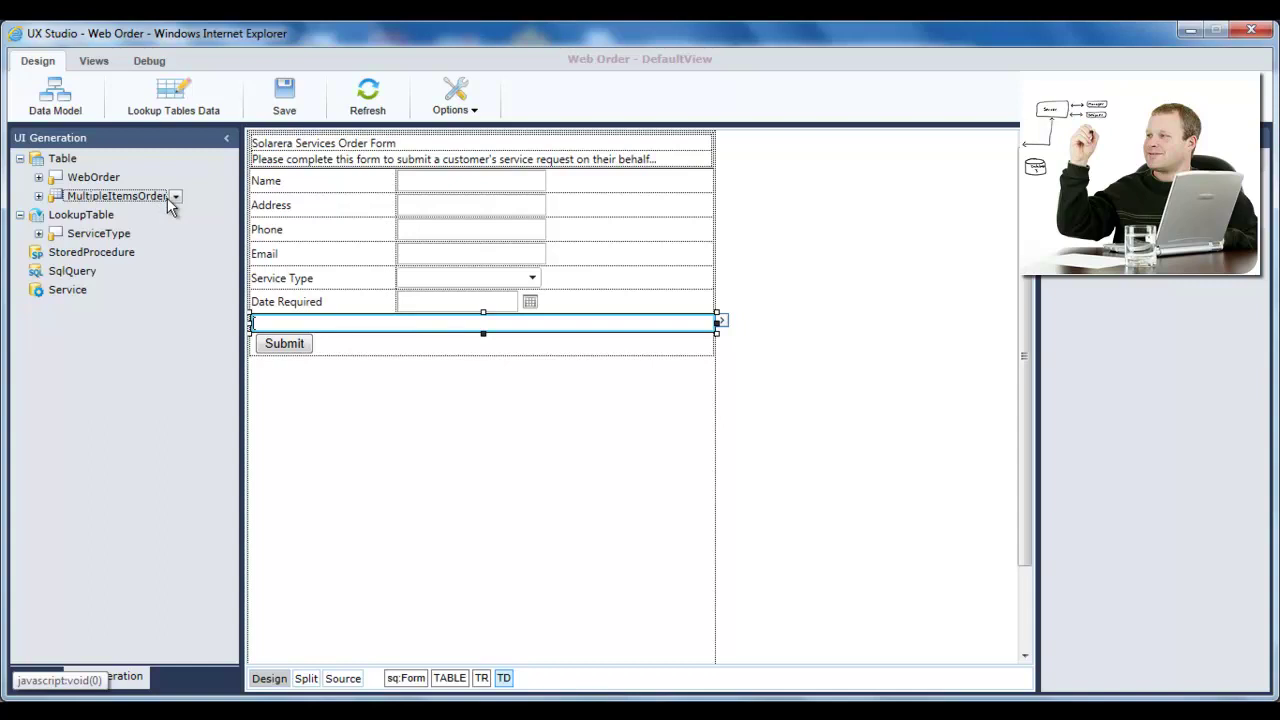
Insert a MultipleItemsOrder grid into the form with sorting, filtering and grouping enabled.
click(172, 199)
click(100, 234)
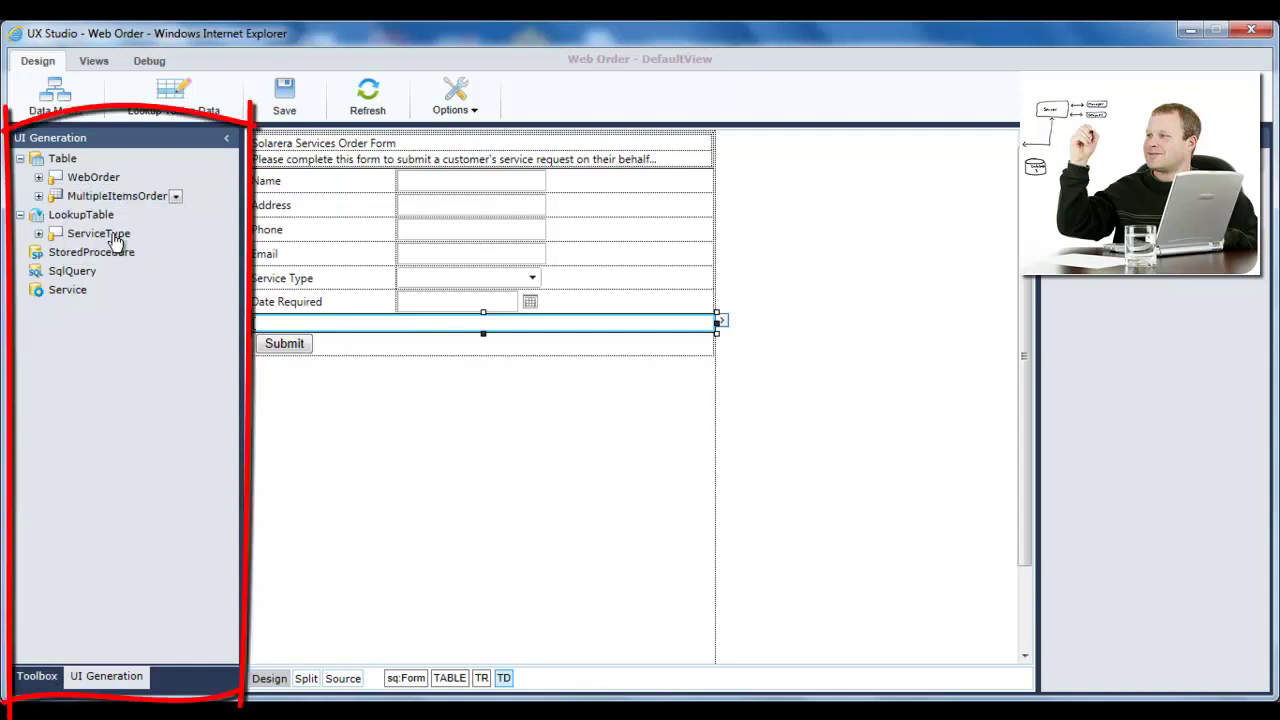
double_click(117, 200)
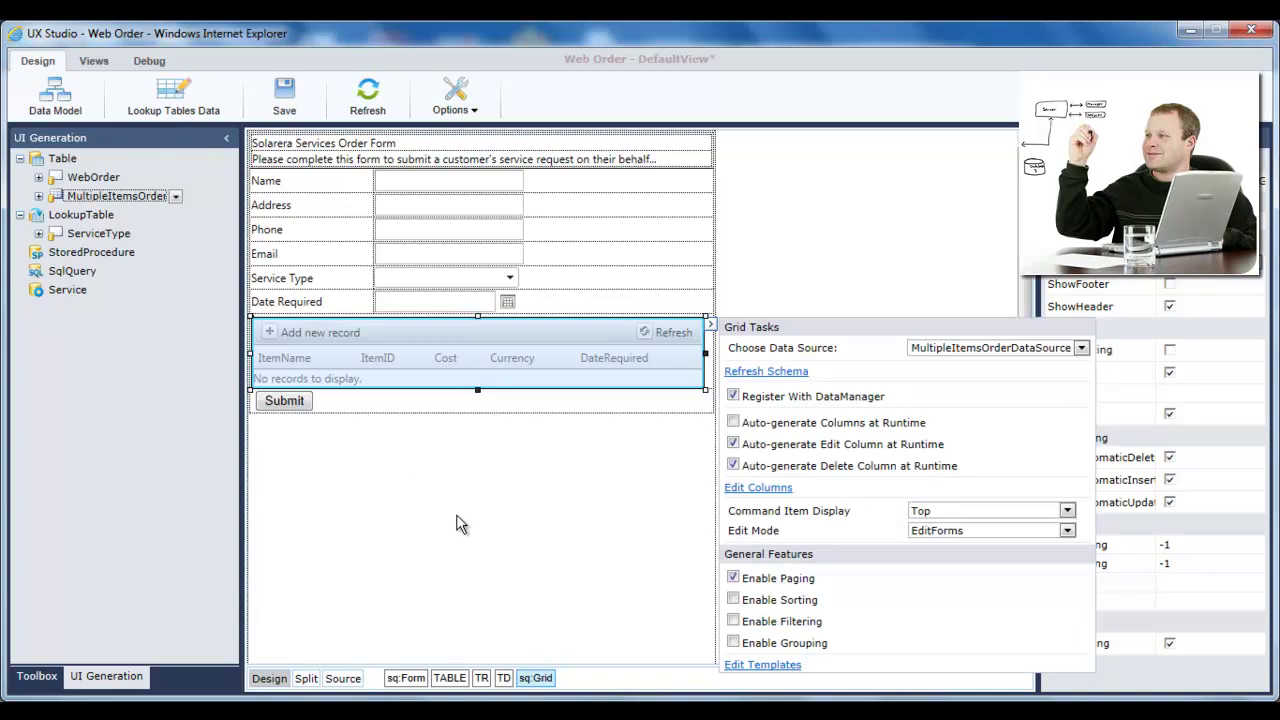
click(733, 600)
click(734, 621)
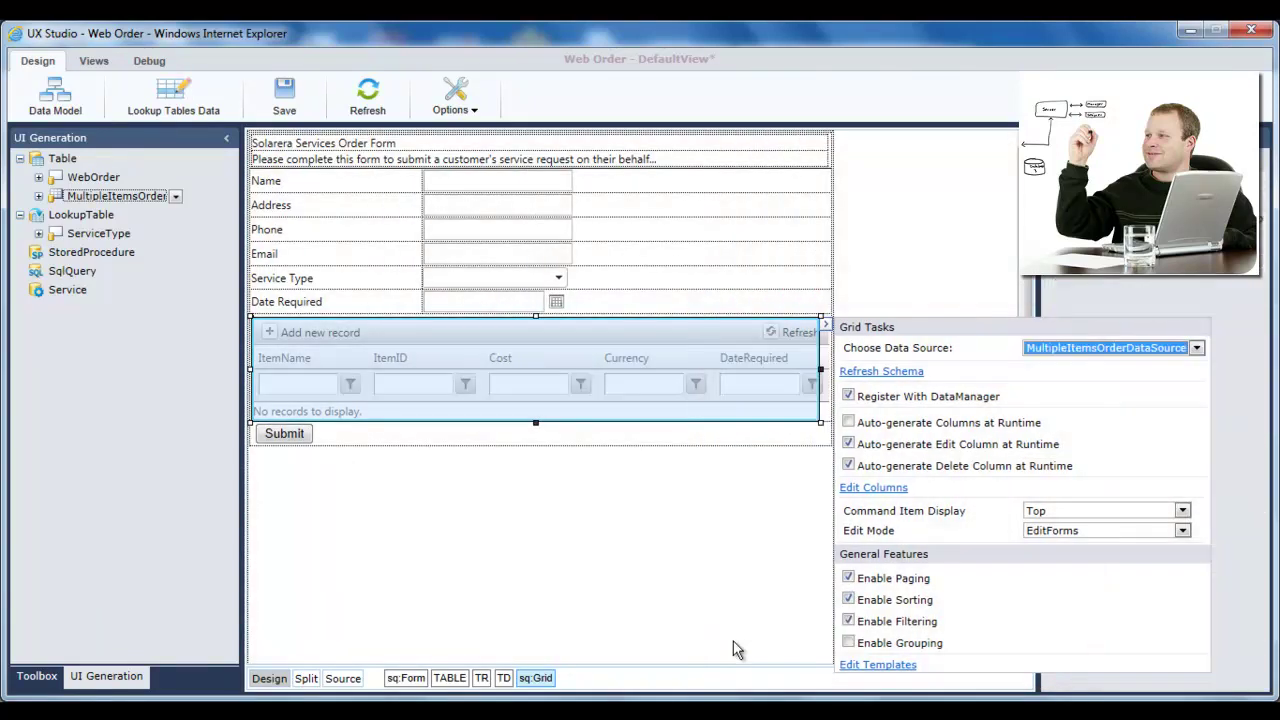
click(864, 646)
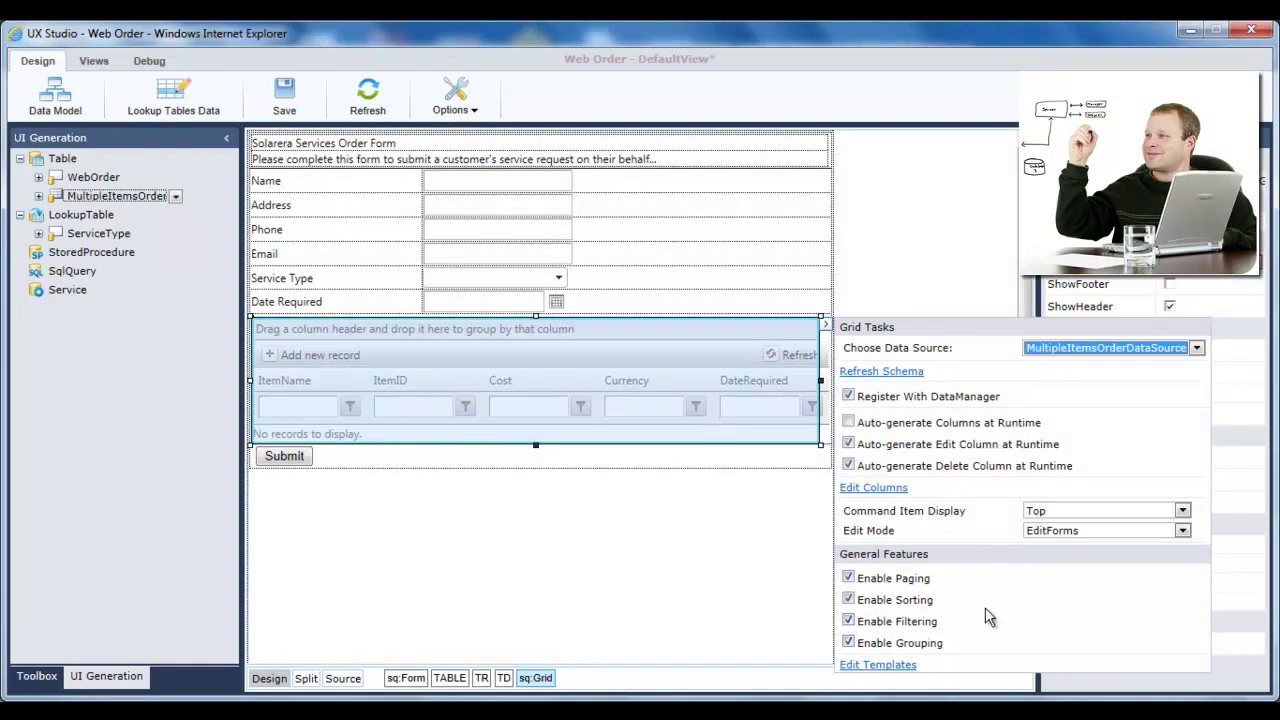
Add a label, text box and button to the grid's MasterTableViewEditForm template.
click(878, 664)
click(791, 346)
click(674, 443)
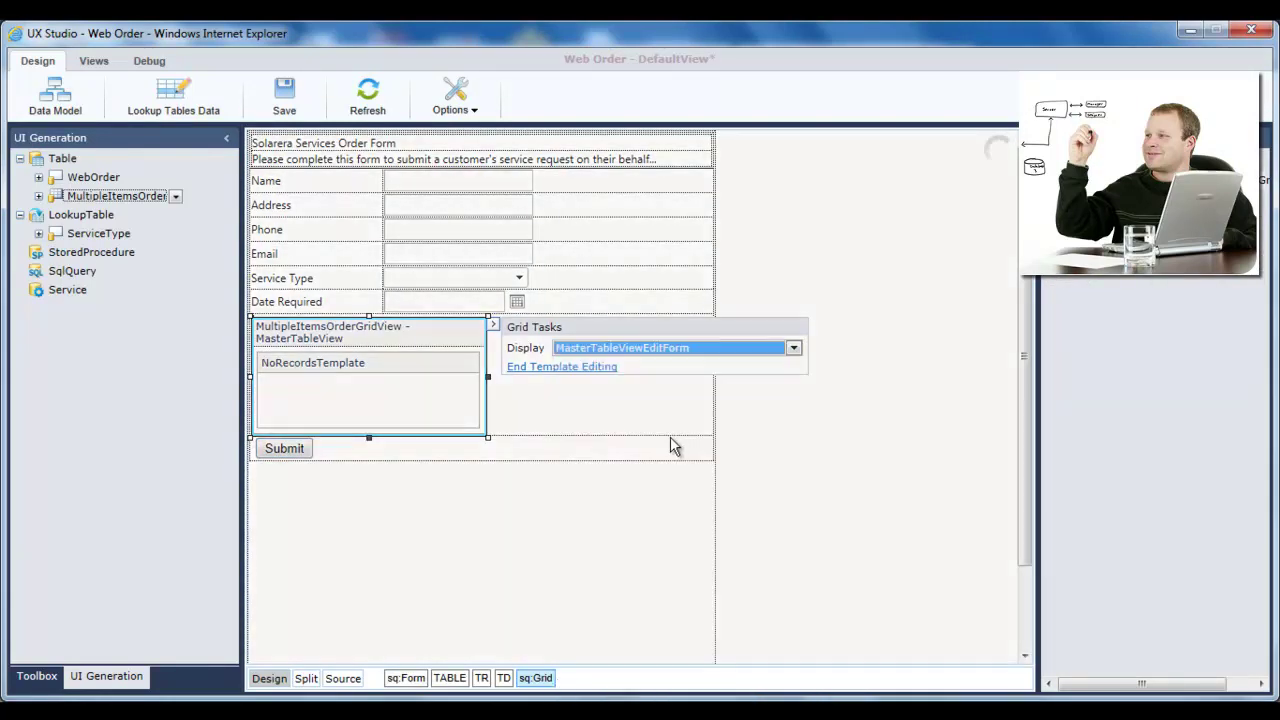
click(399, 395)
click(37, 676)
drag(80, 366, 297, 409)
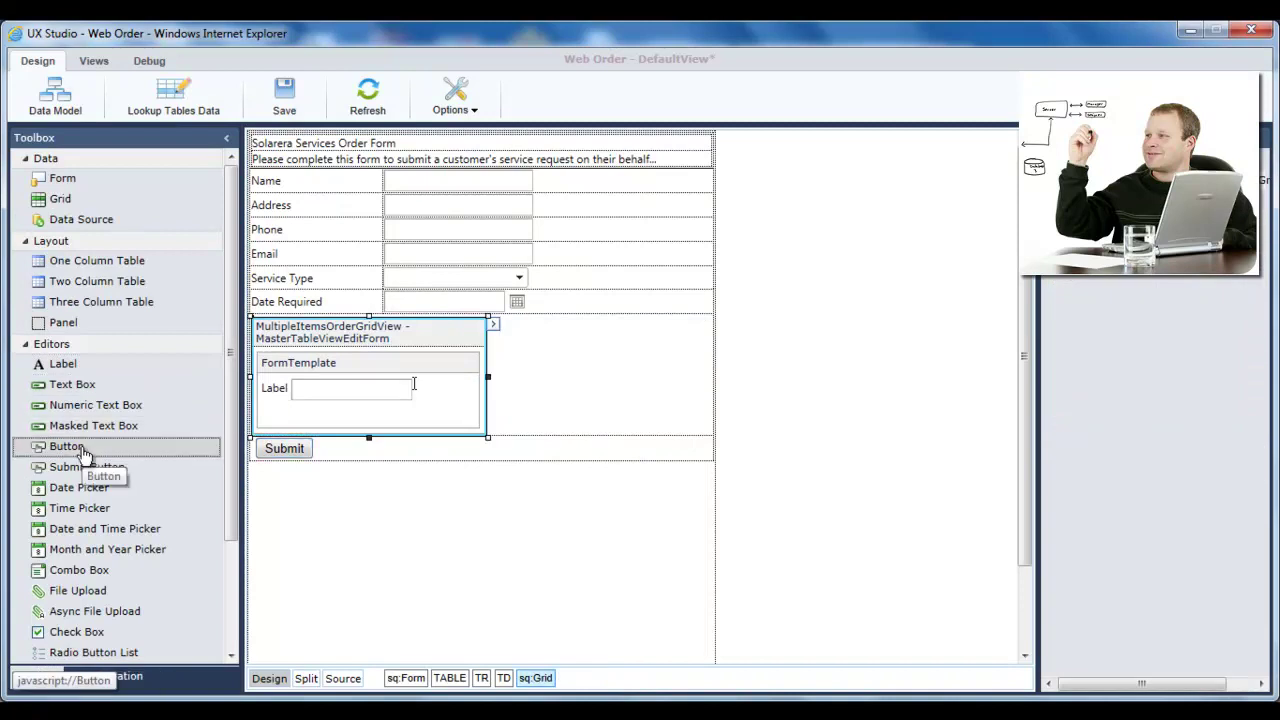
drag(80, 447, 337, 407)
click(493, 324)
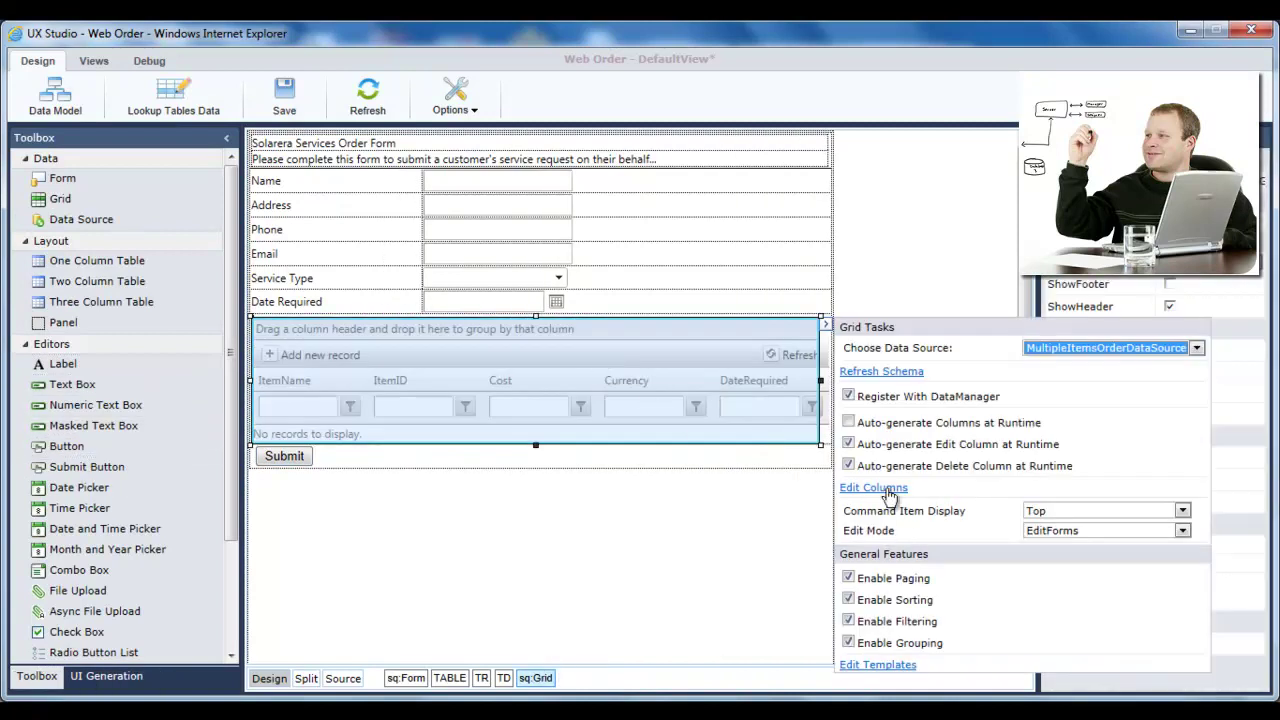
Add DateTime, HyperLink and Image columns to the grid.
click(772, 408)
double_click(360, 325)
double_click(355, 386)
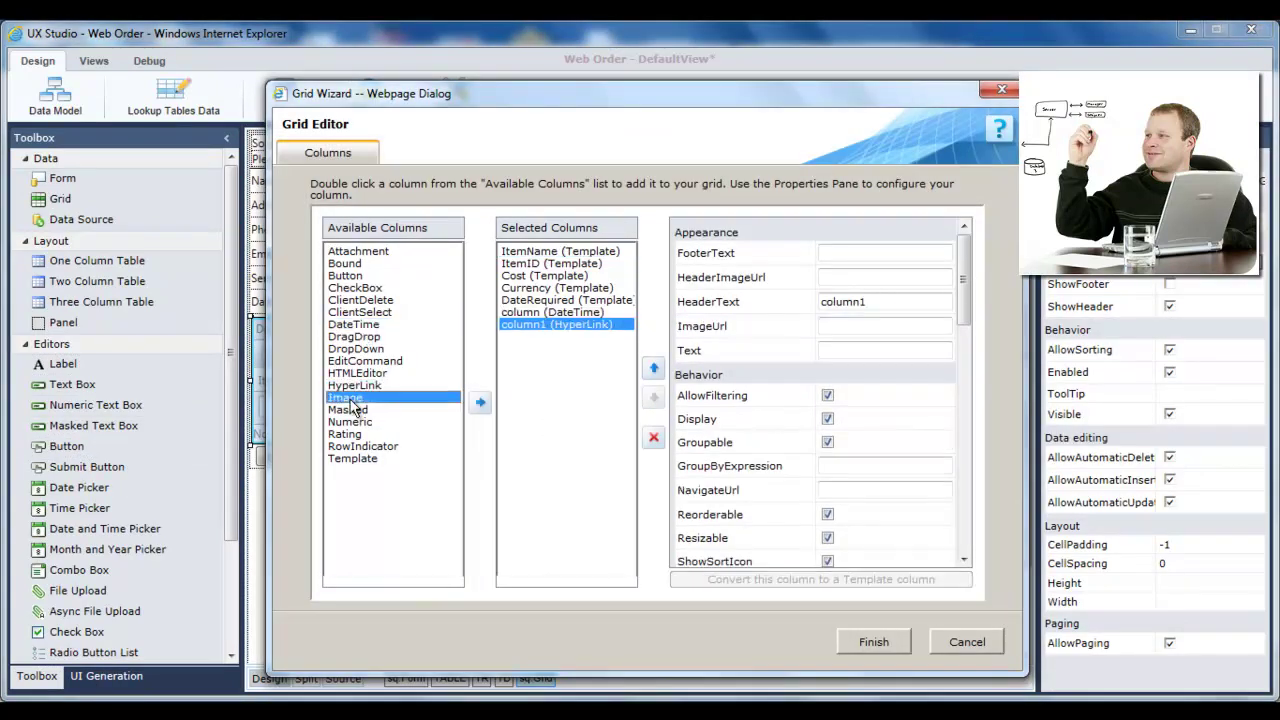
double_click(358, 398)
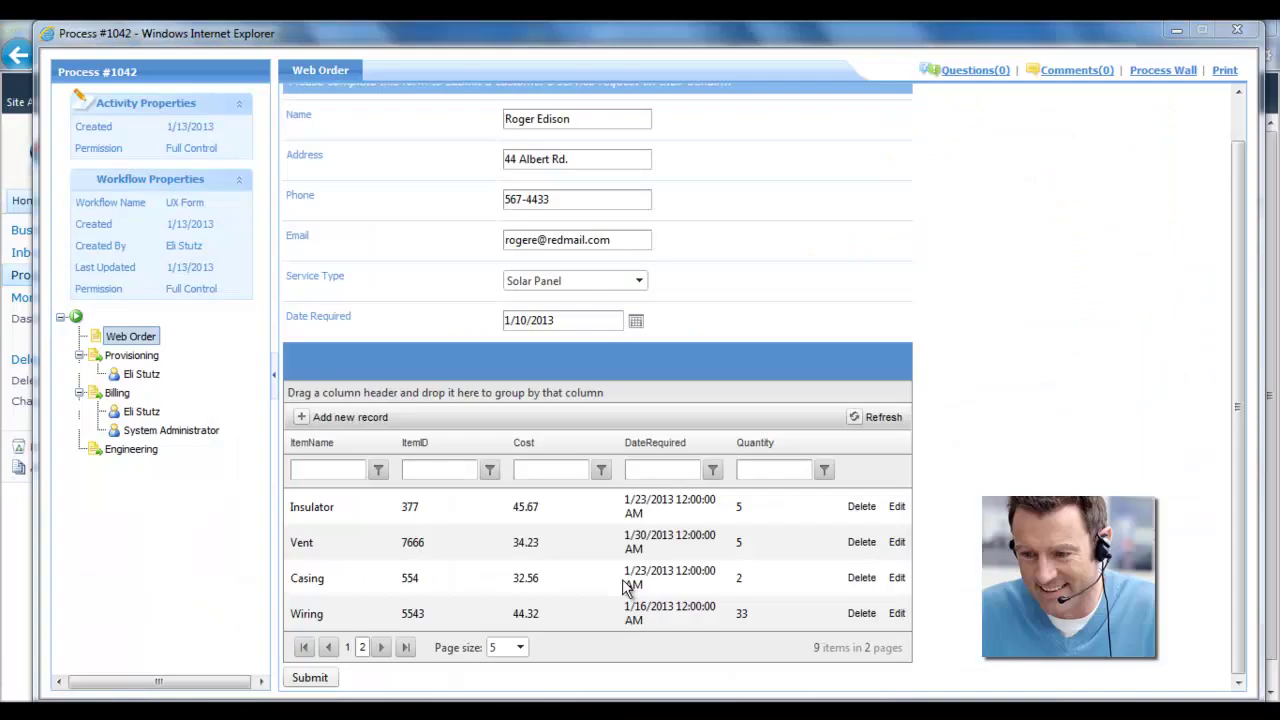
Start a new item record with ItemName Cable, ItemID 5544 and Cost 43.23.
click(362, 418)
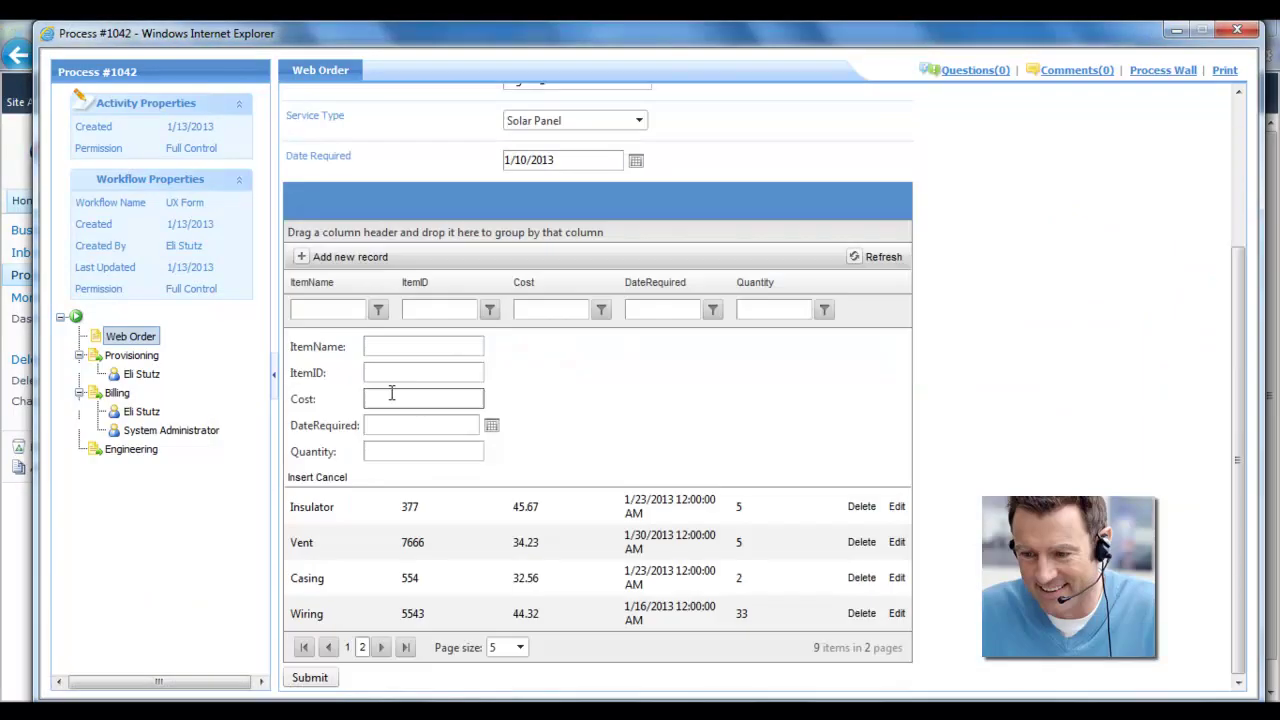
text(Cable)
click(406, 372)
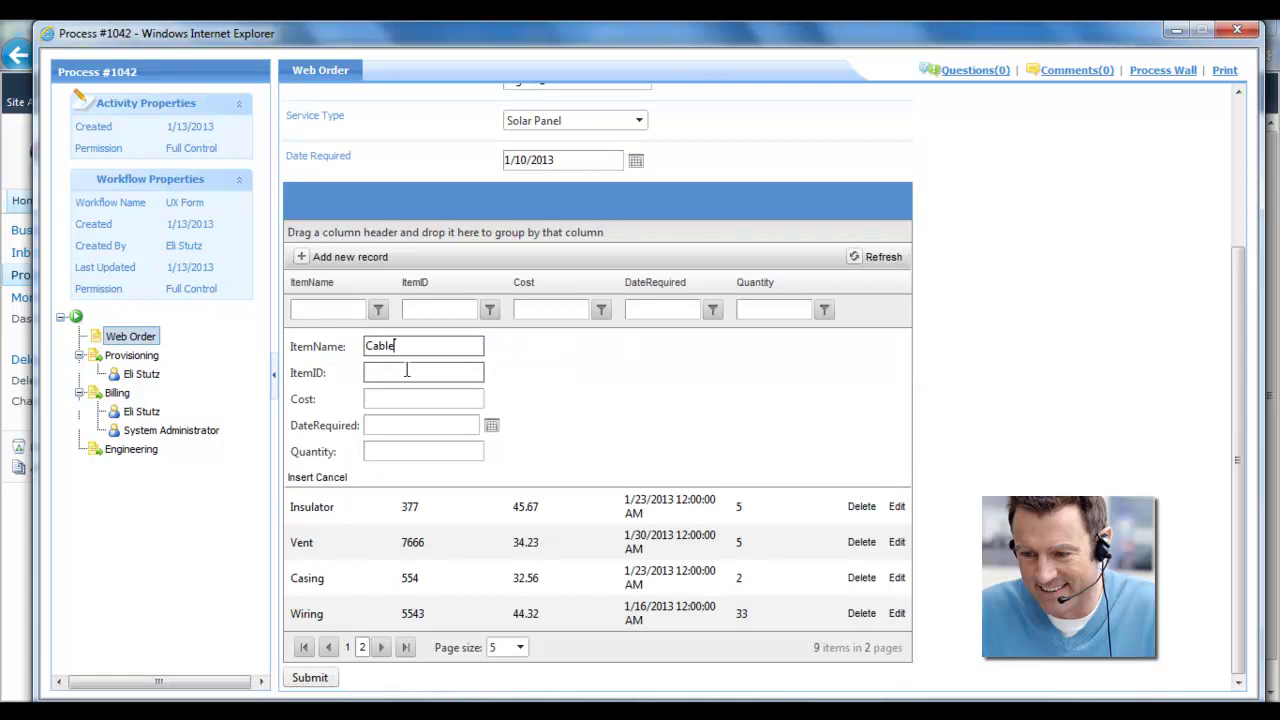
text(5544)
key(Tab)
text(43.23)
key(Tab)
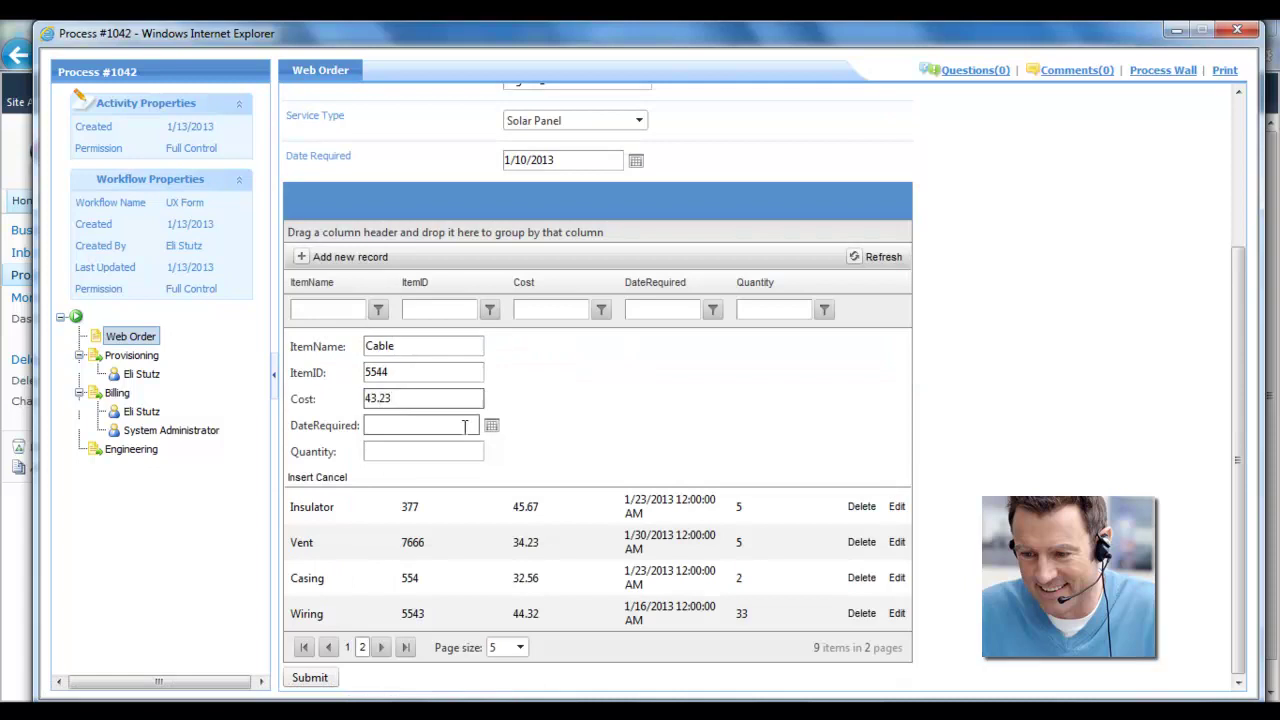
Set DateRequired to January 23 and quantity 2, insert the record, then view the first page.
click(491, 426)
click(481, 552)
click(403, 451)
text(2)
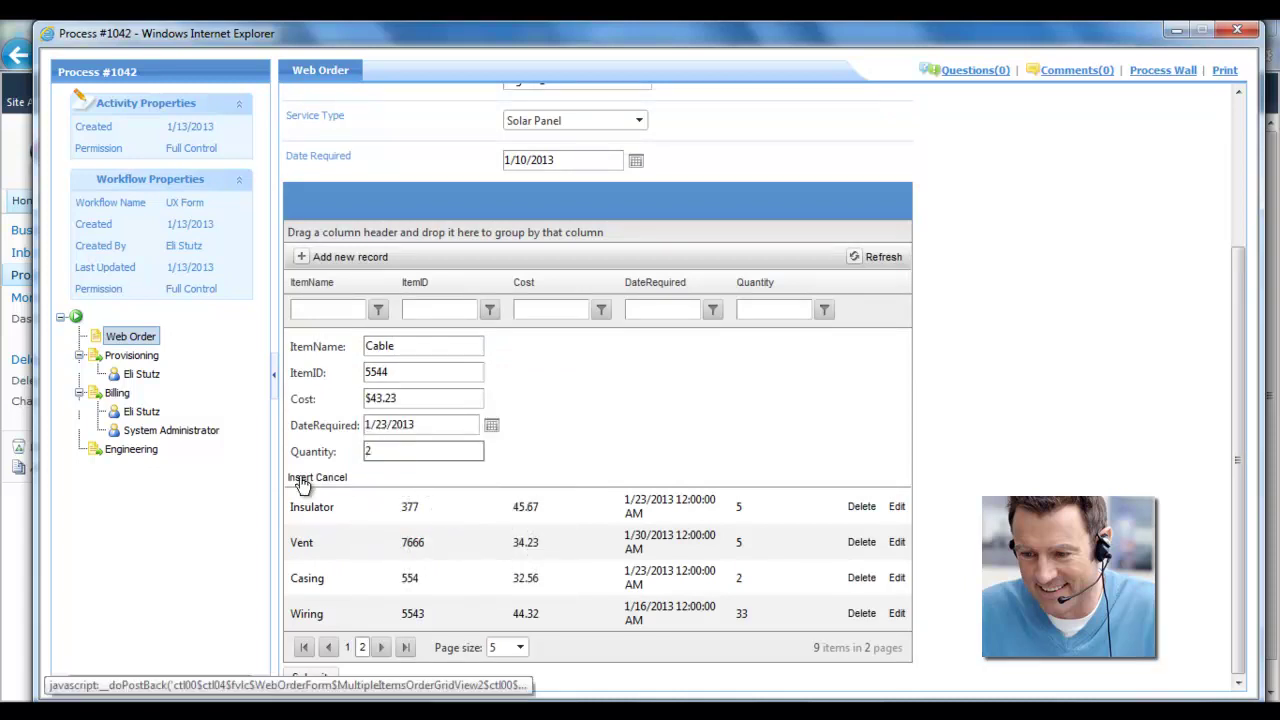
click(300, 478)
scroll(340, 537, down, 2)
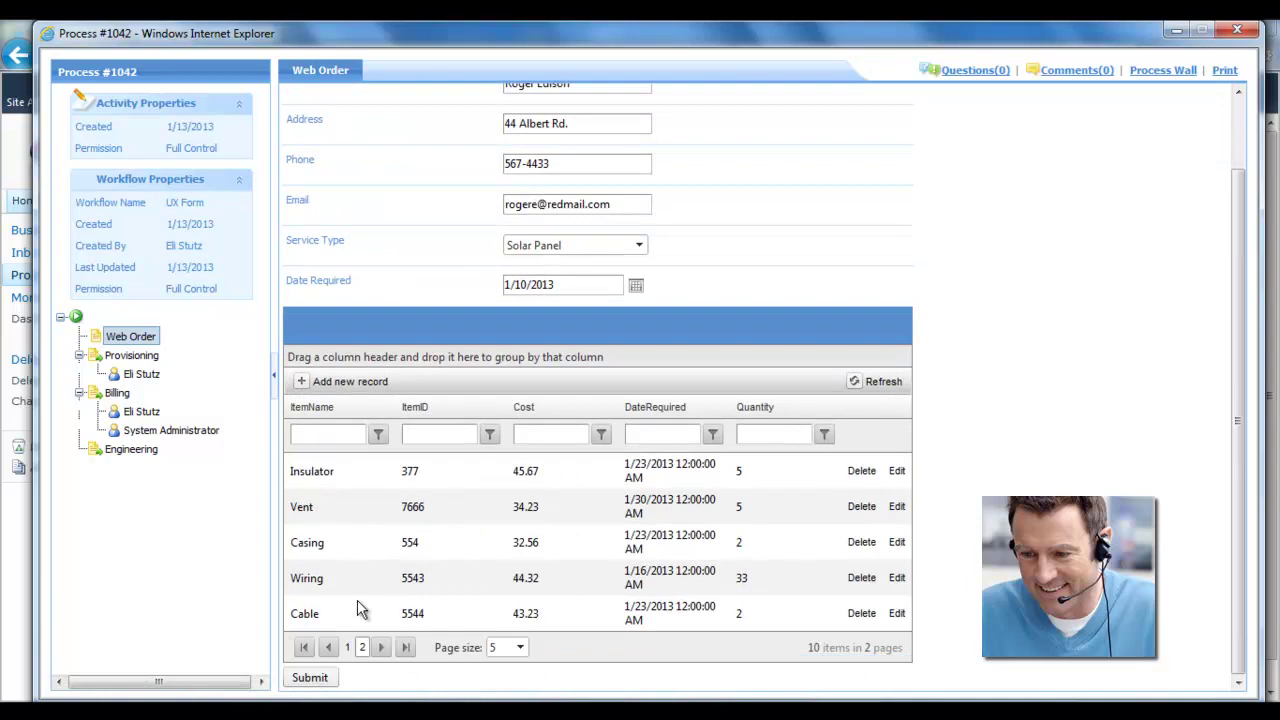
click(329, 650)
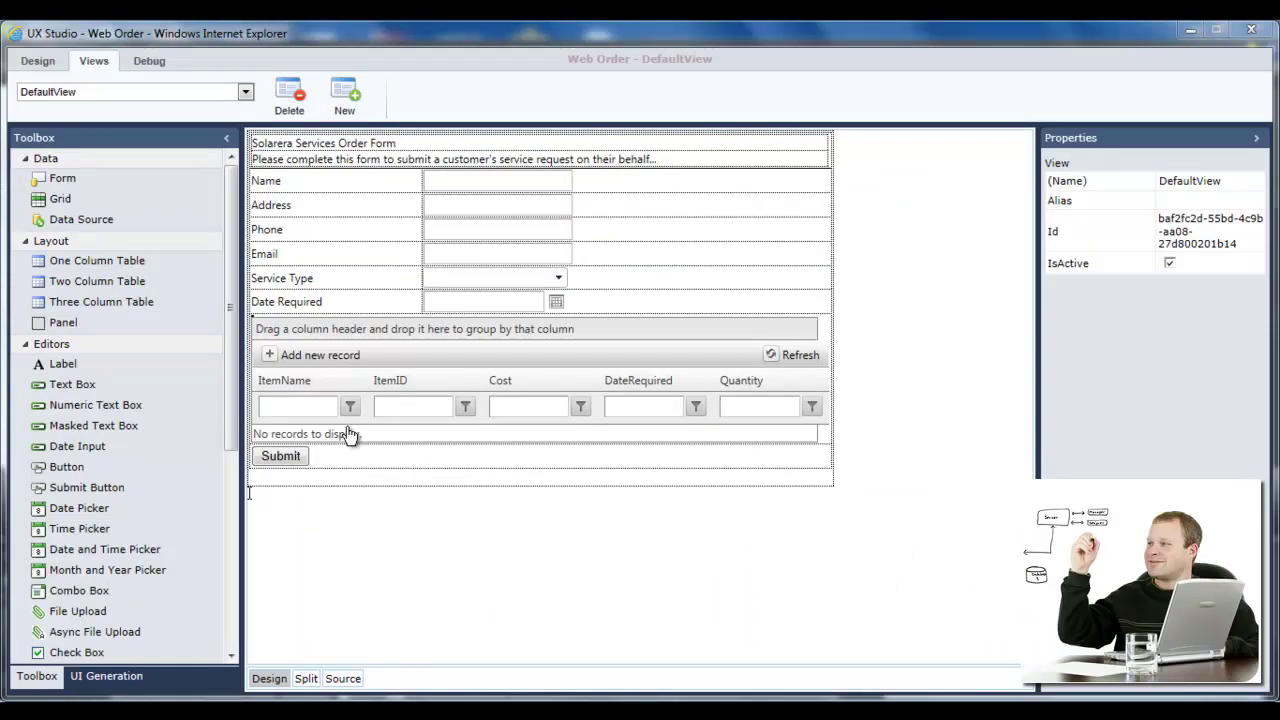
Create a new view named MobileOrder and generate a WebOrder mobile form in it.
click(346, 100)
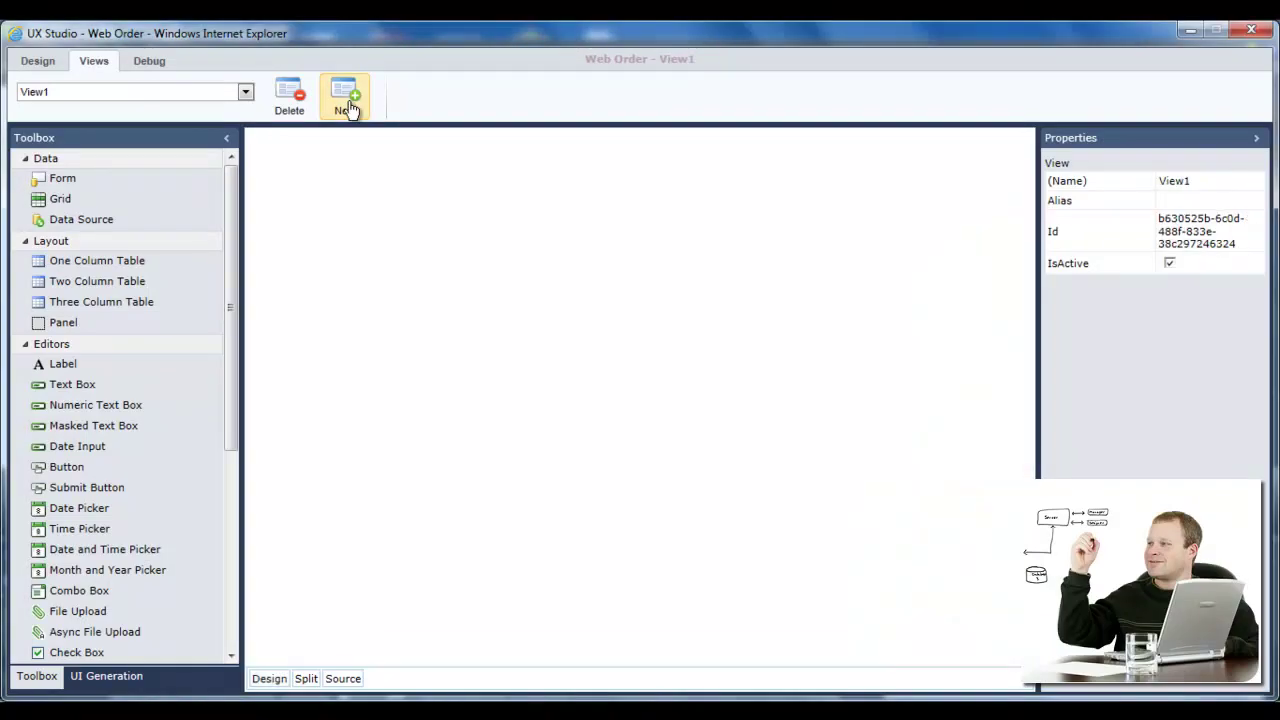
double_click(1197, 181)
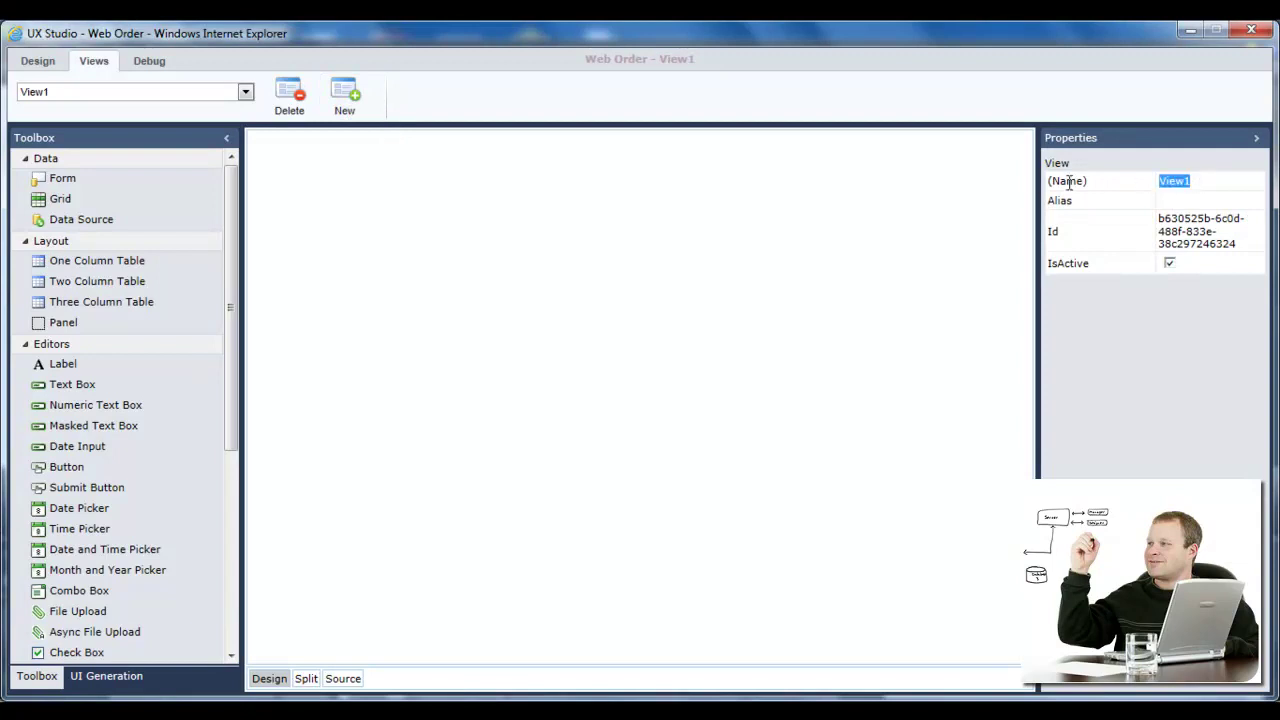
text(MobileOrder)
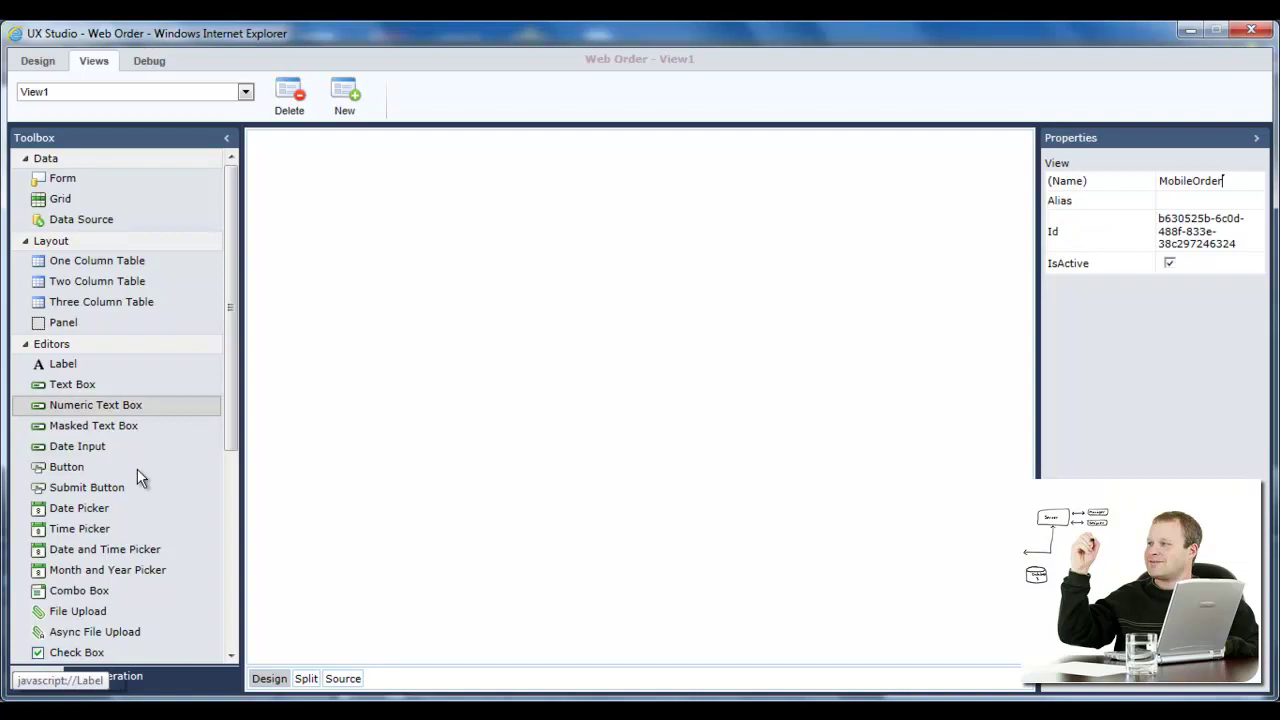
click(110, 677)
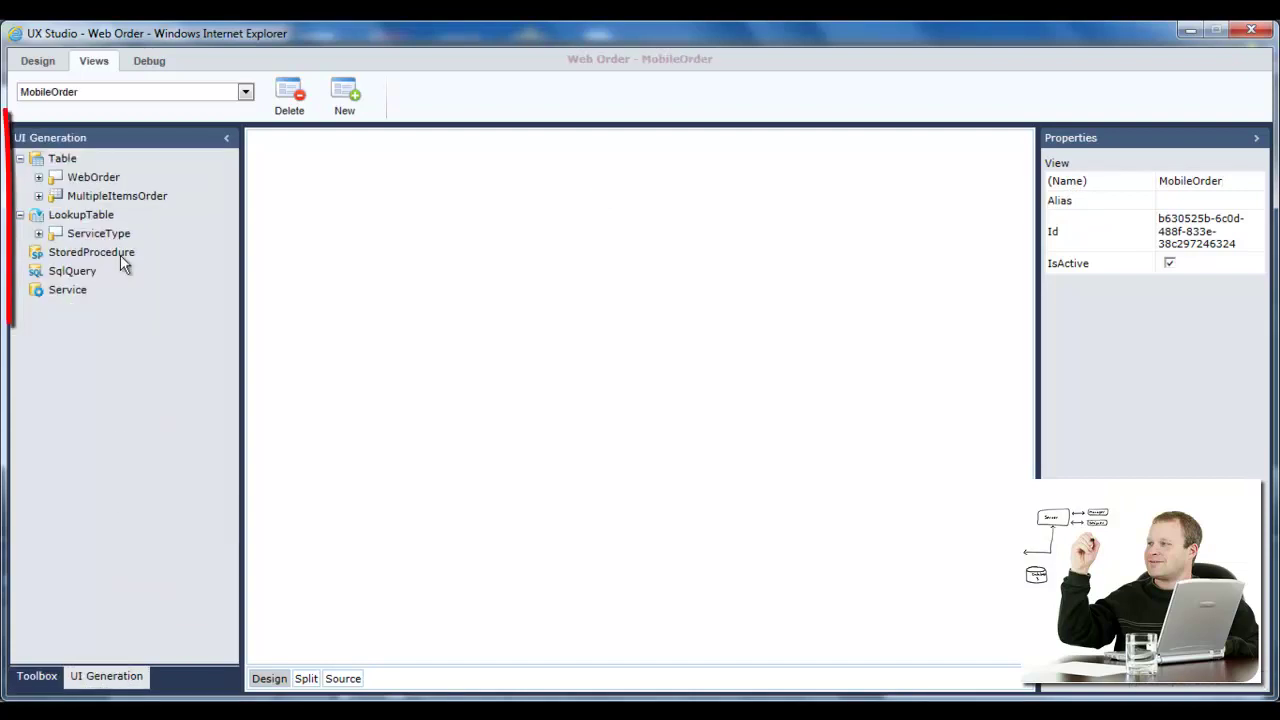
click(128, 178)
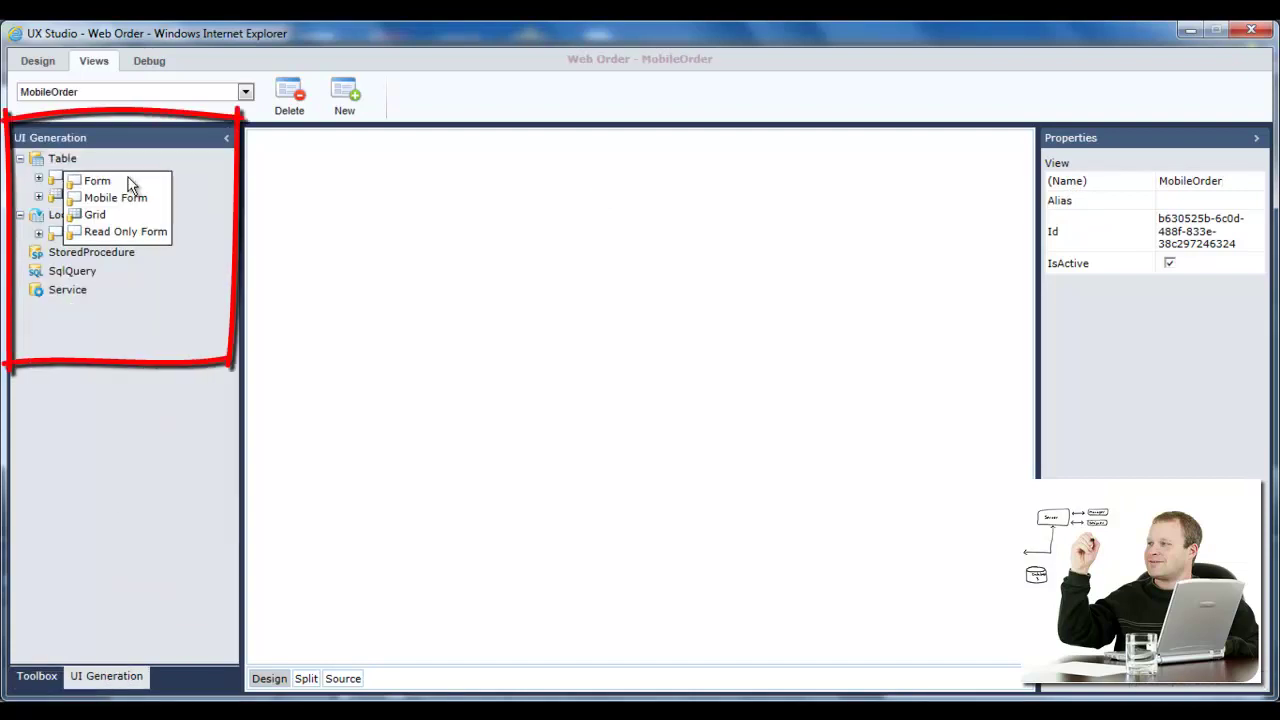
click(127, 204)
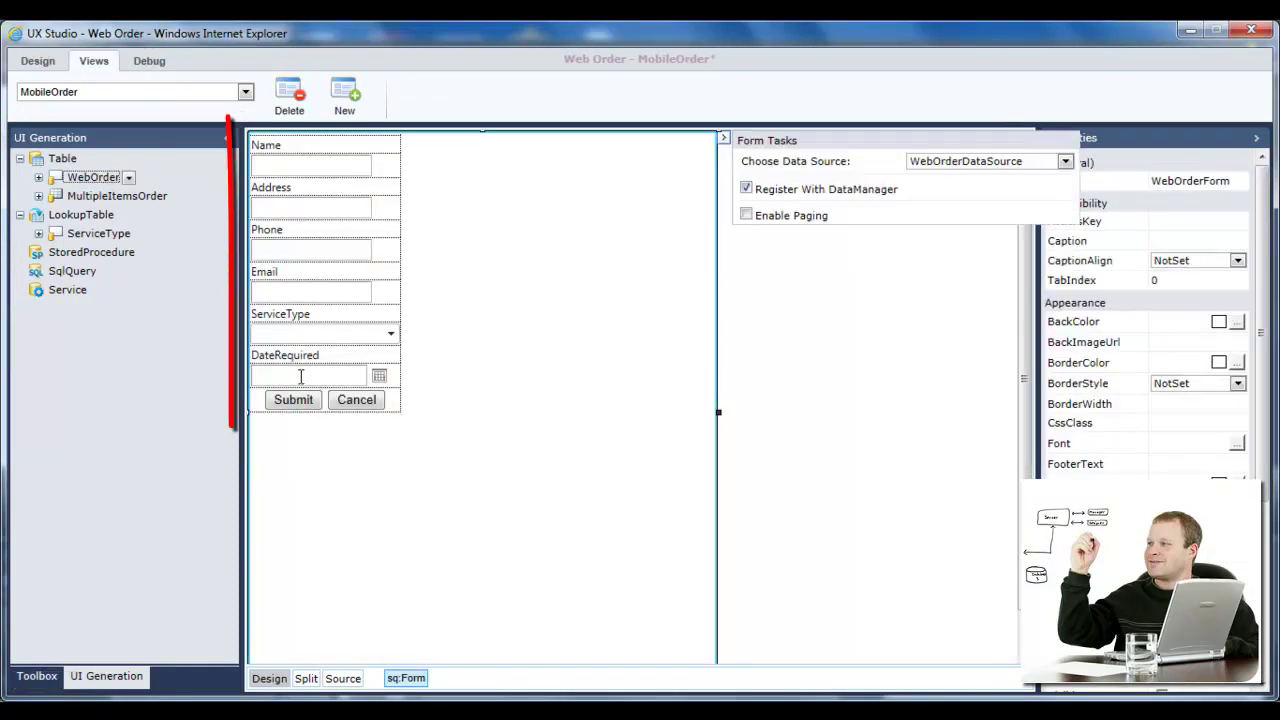
Delete the Phone label and the Phone input box, confirming each removal.
click(272, 230)
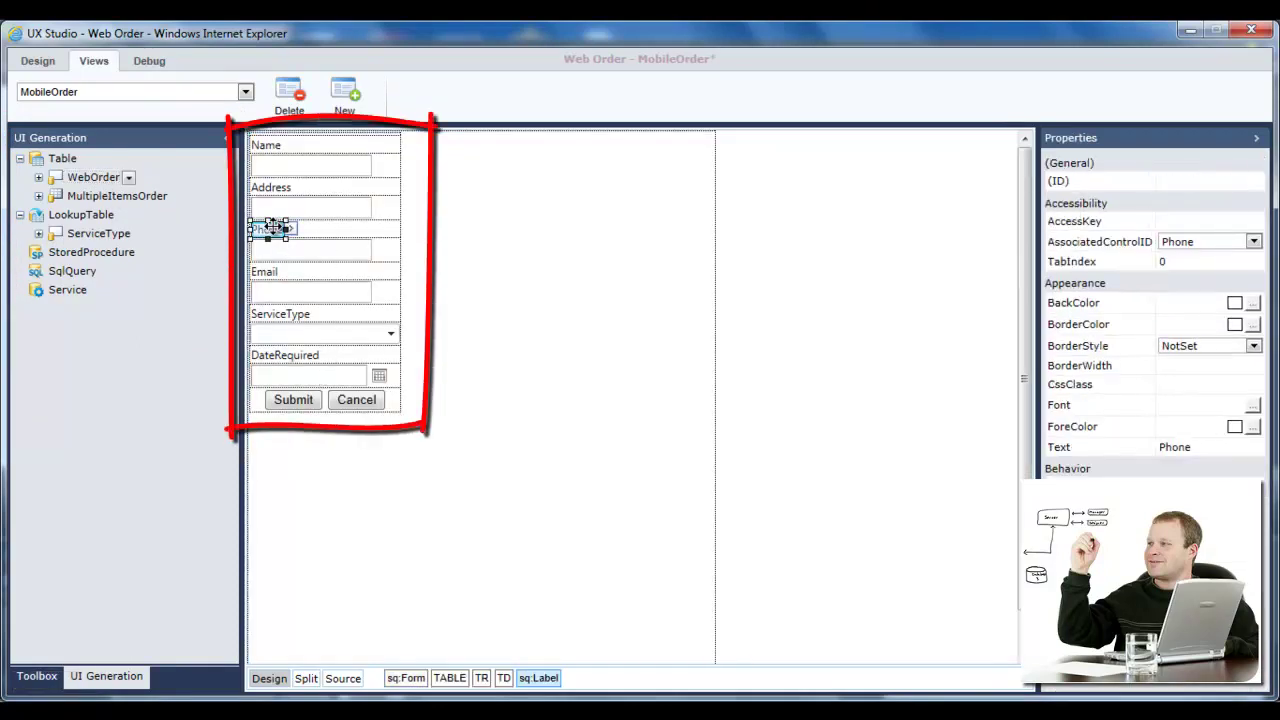
key(Delete)
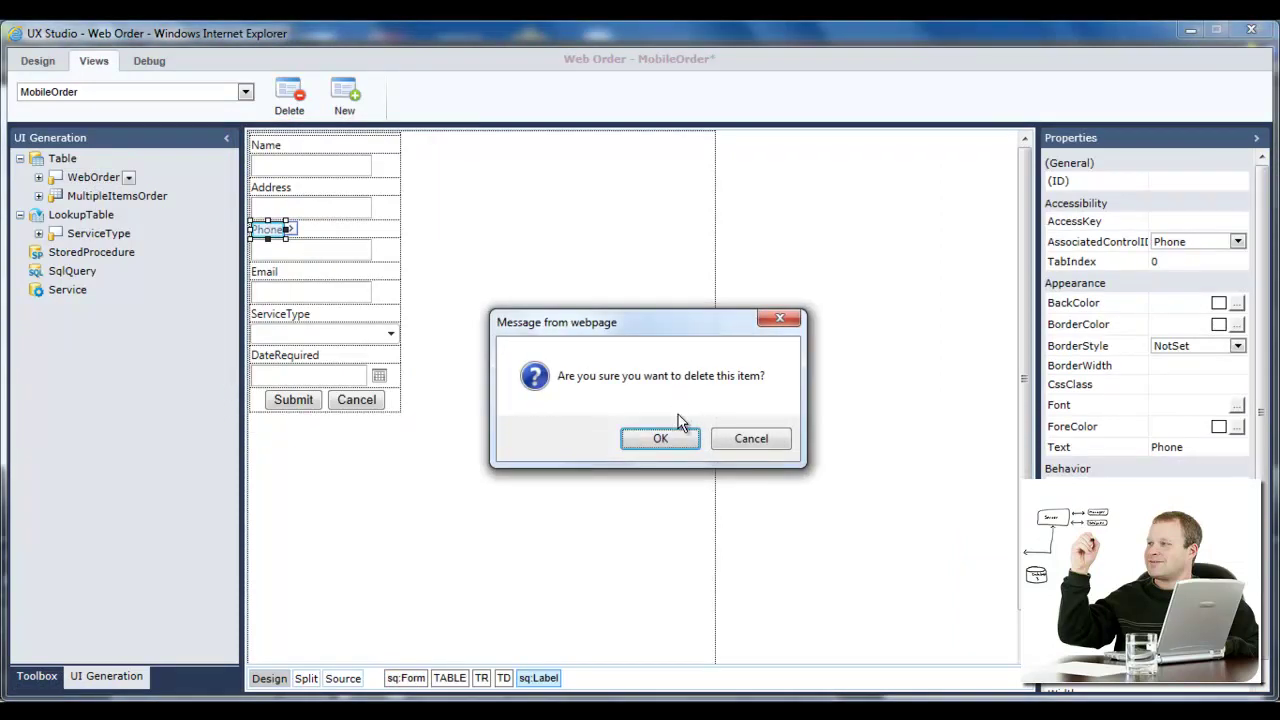
click(677, 440)
click(366, 232)
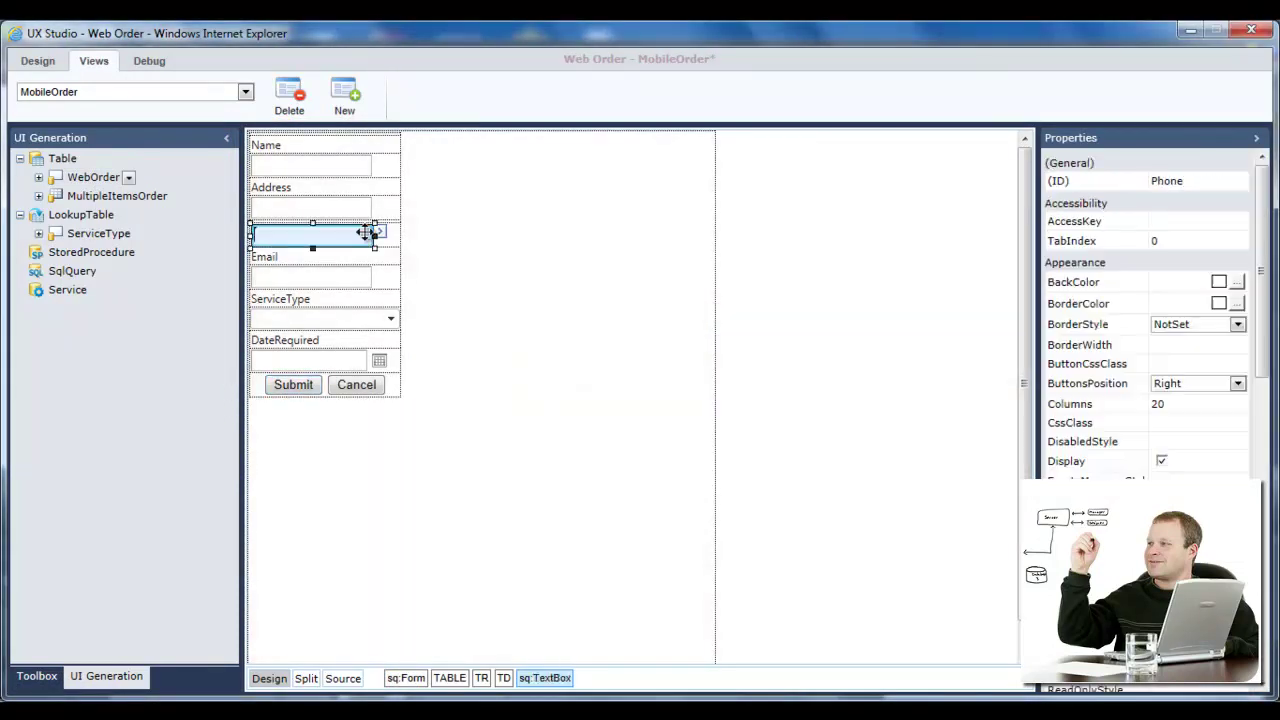
key(Delete)
click(660, 437)
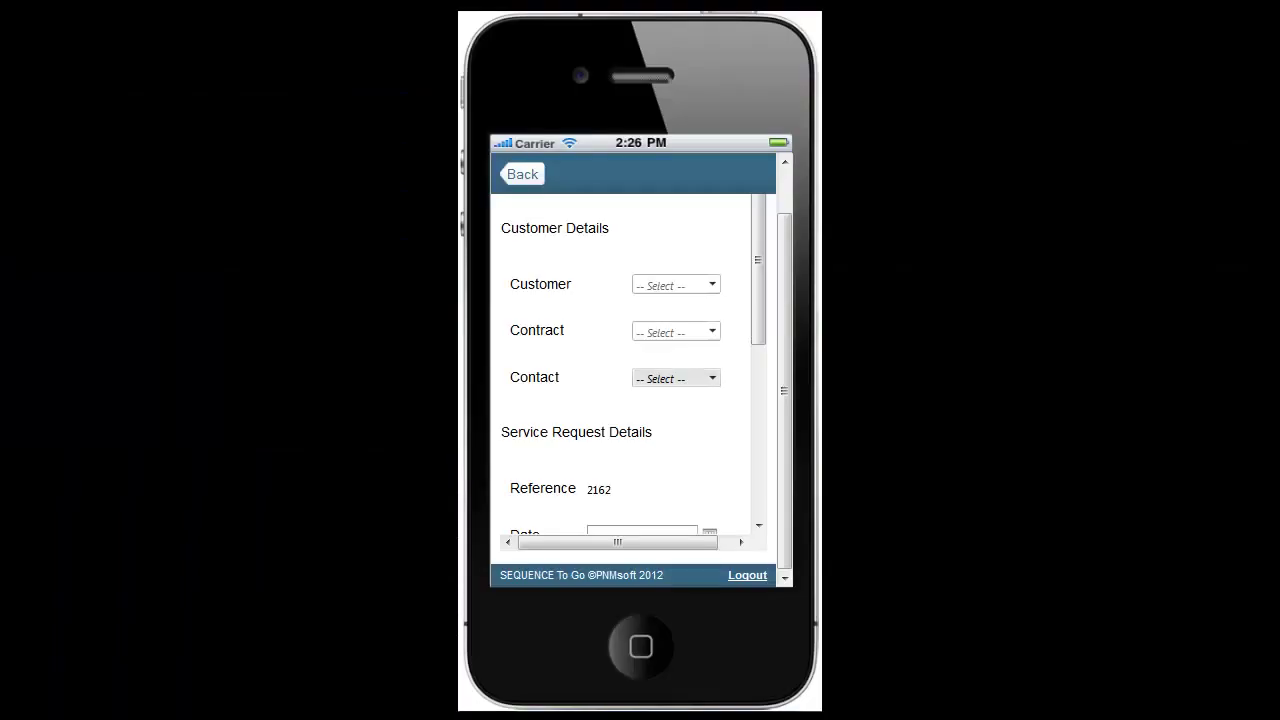
Pick a contract from the Contract list and a contact from the Contact list.
click(705, 331)
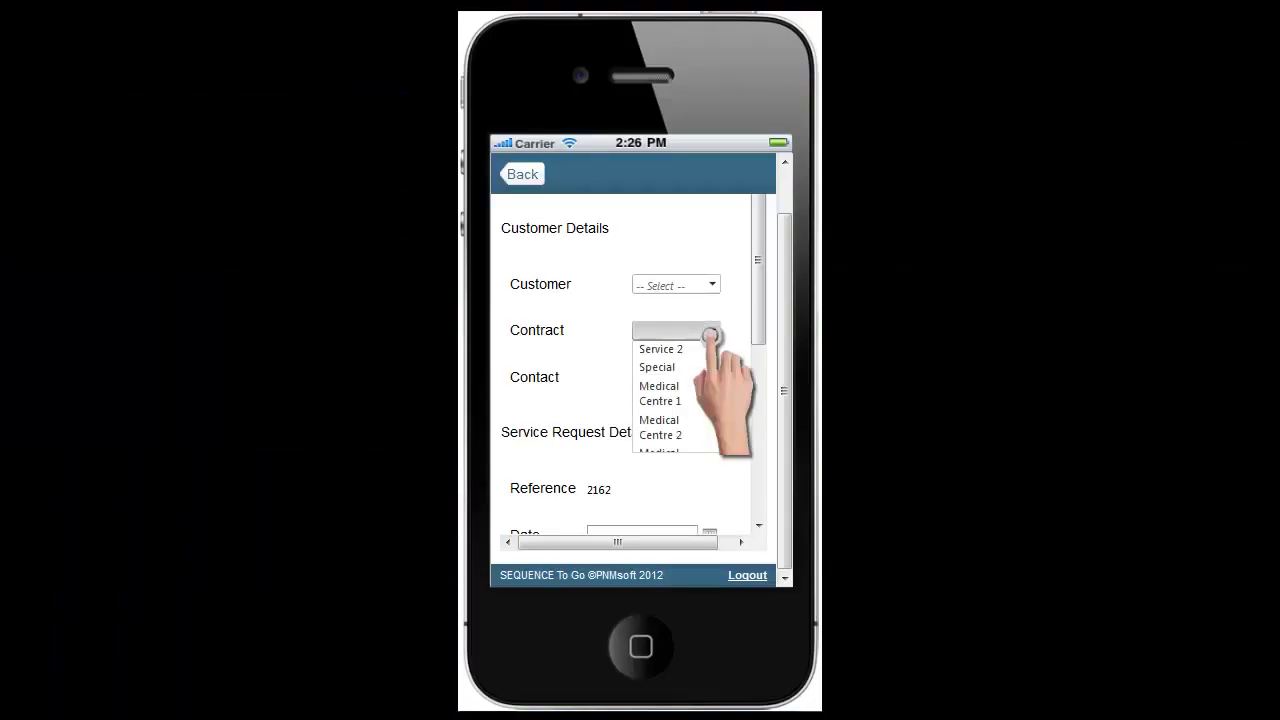
click(665, 370)
click(676, 377)
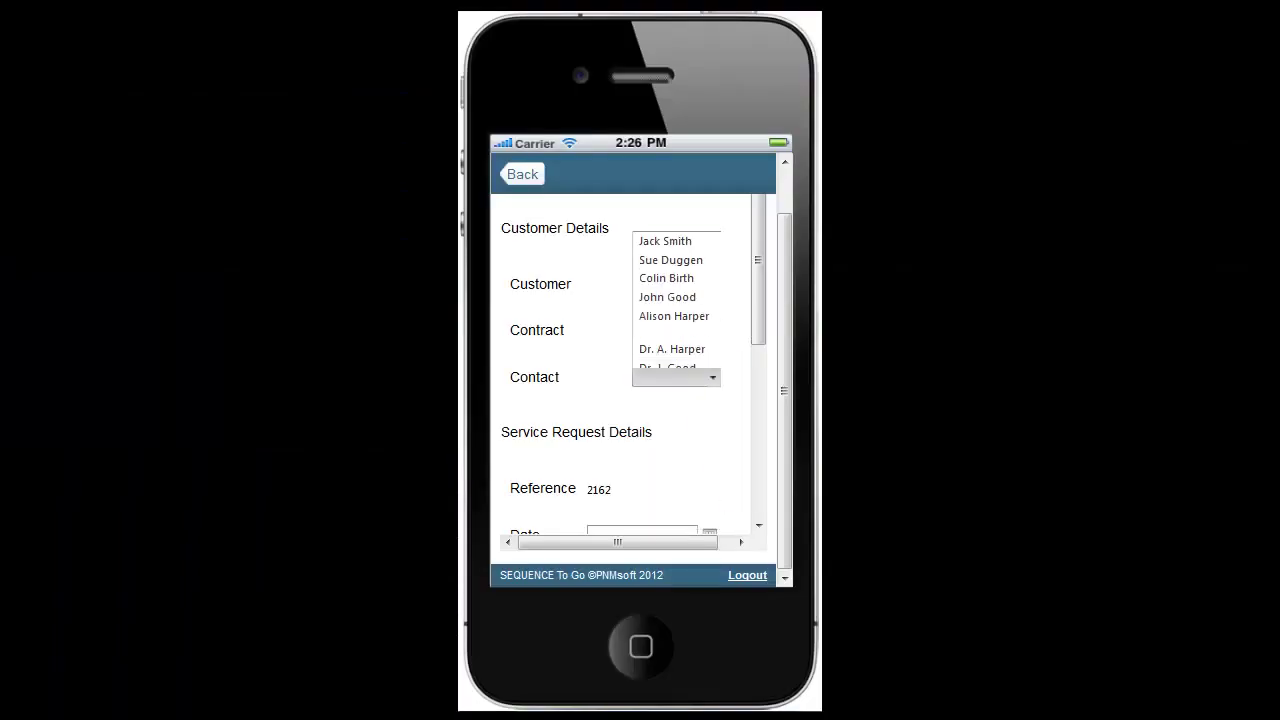
click(665, 374)
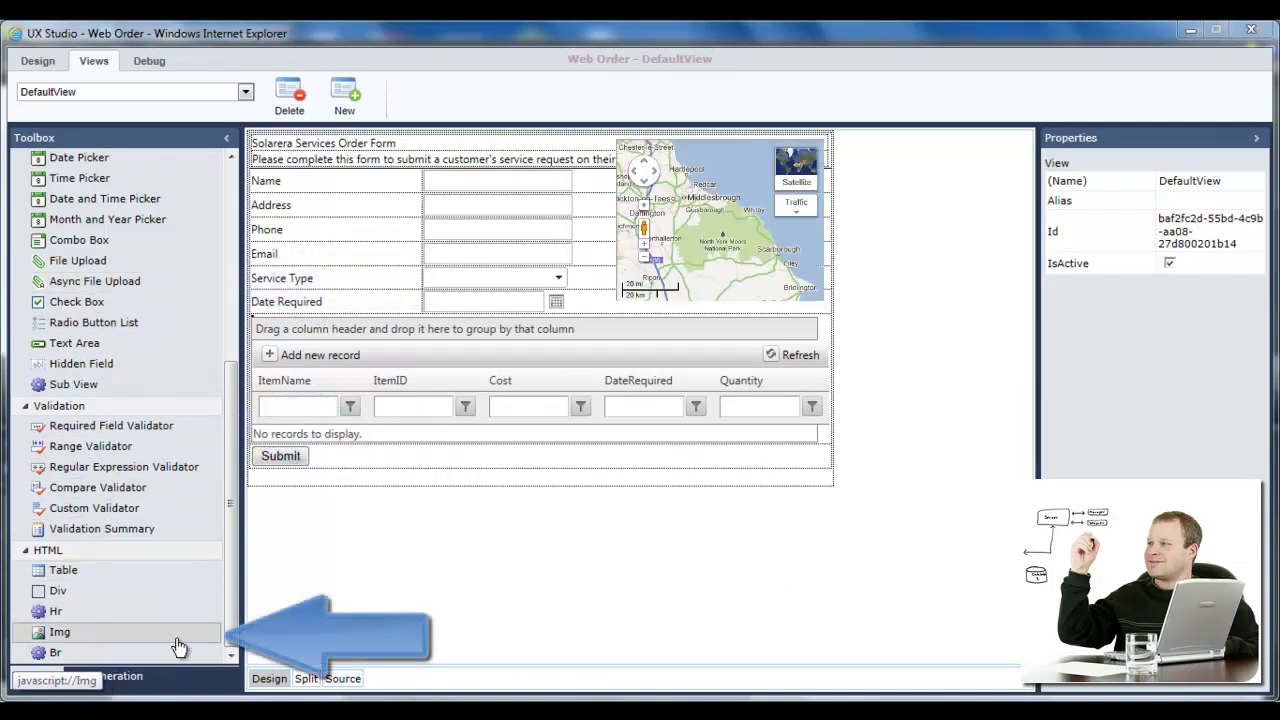
Switch the DefaultView form designer to its Source markup view.
click(343, 680)
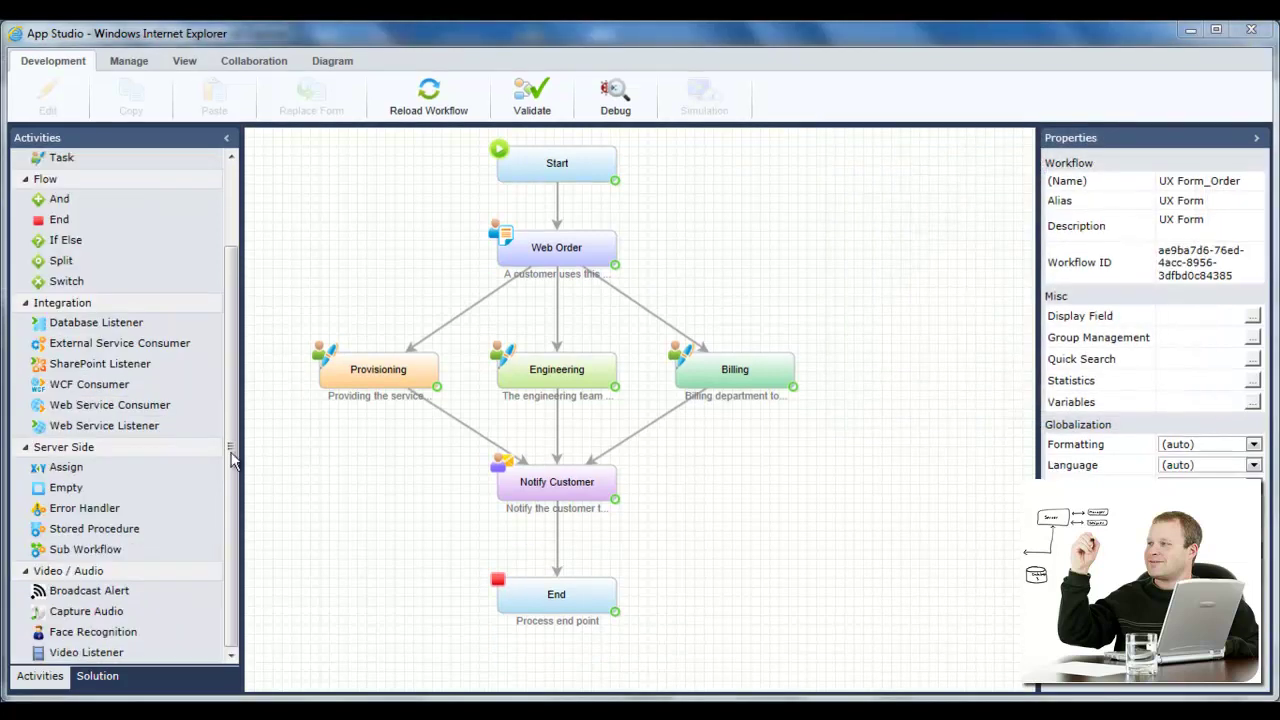
Add a web service consumer after Web Order named 'Currency Convert', described 'Convert the currency.'.
drag(110, 404, 735, 249)
ctrl+click(586, 249)
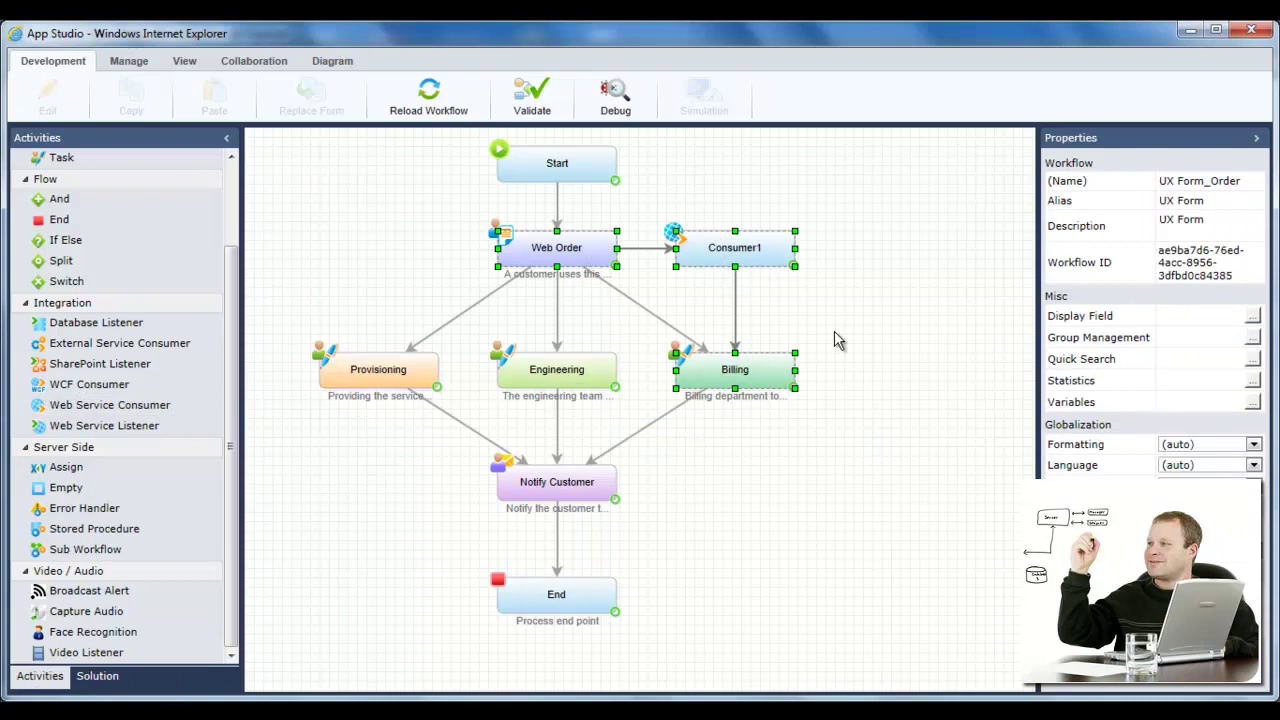
double_click(703, 249)
double_click(401, 225)
text(Currency Convert)
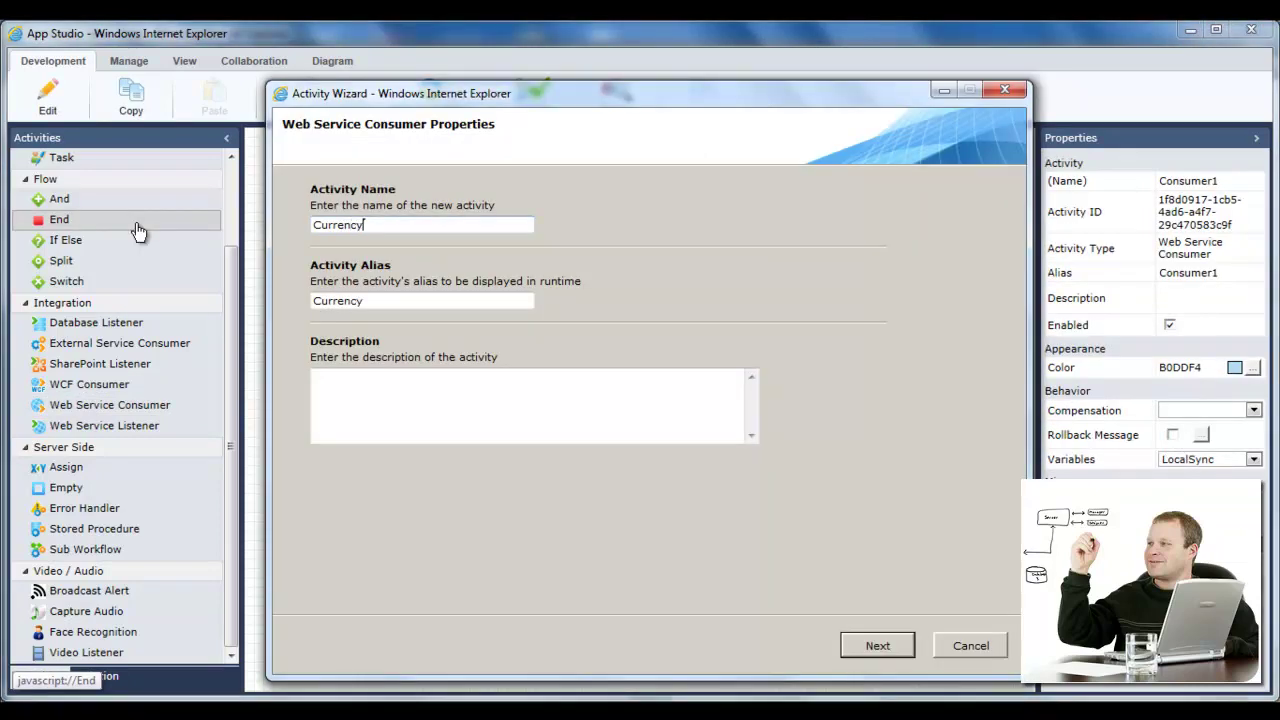
click(350, 376)
text(Convert the currency.)
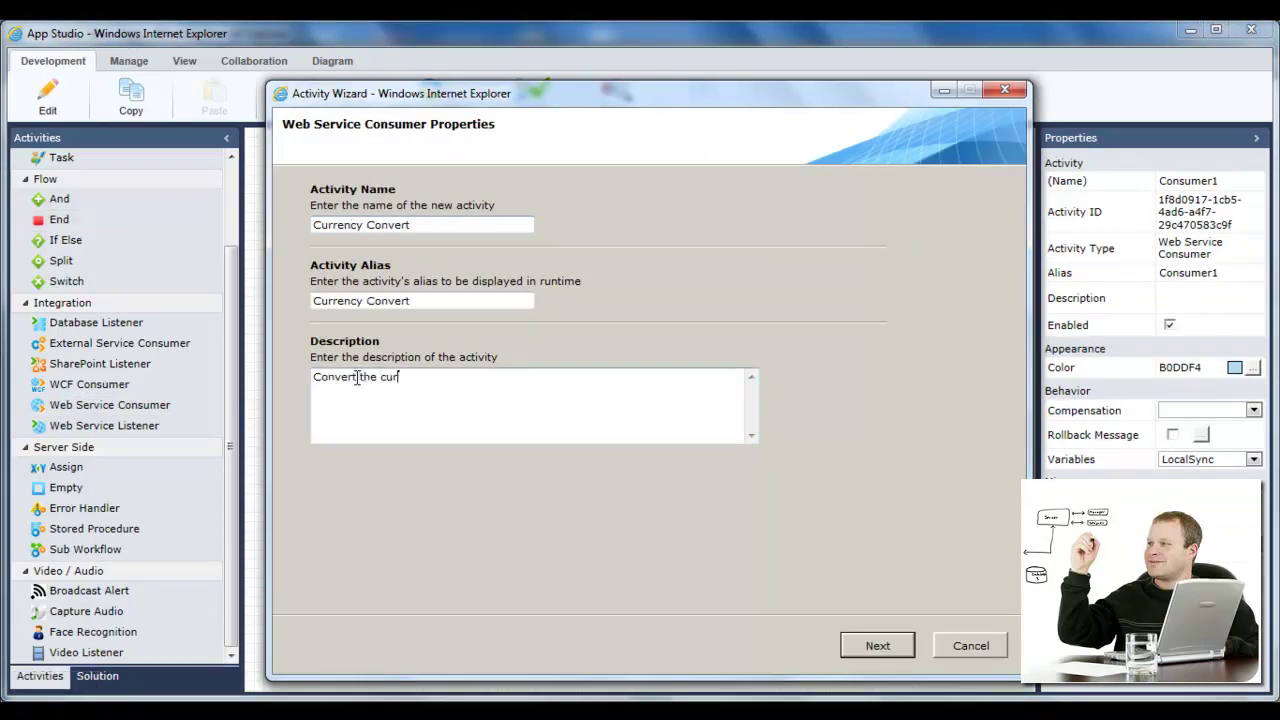
Paste the CurrencyConvertor service URL and discover its methods.
click(896, 644)
click(890, 645)
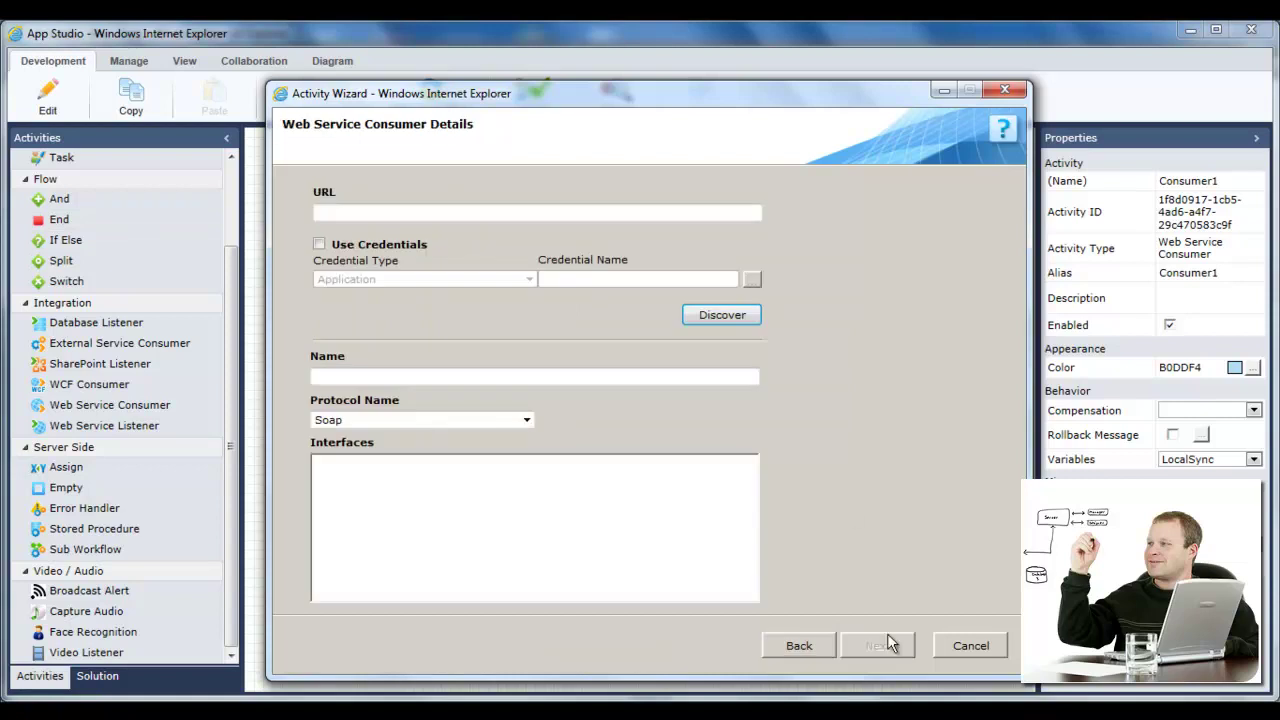
click(621, 212)
text(http://www.webservicex.net/CurrencyConvertor.asmx)
click(745, 320)
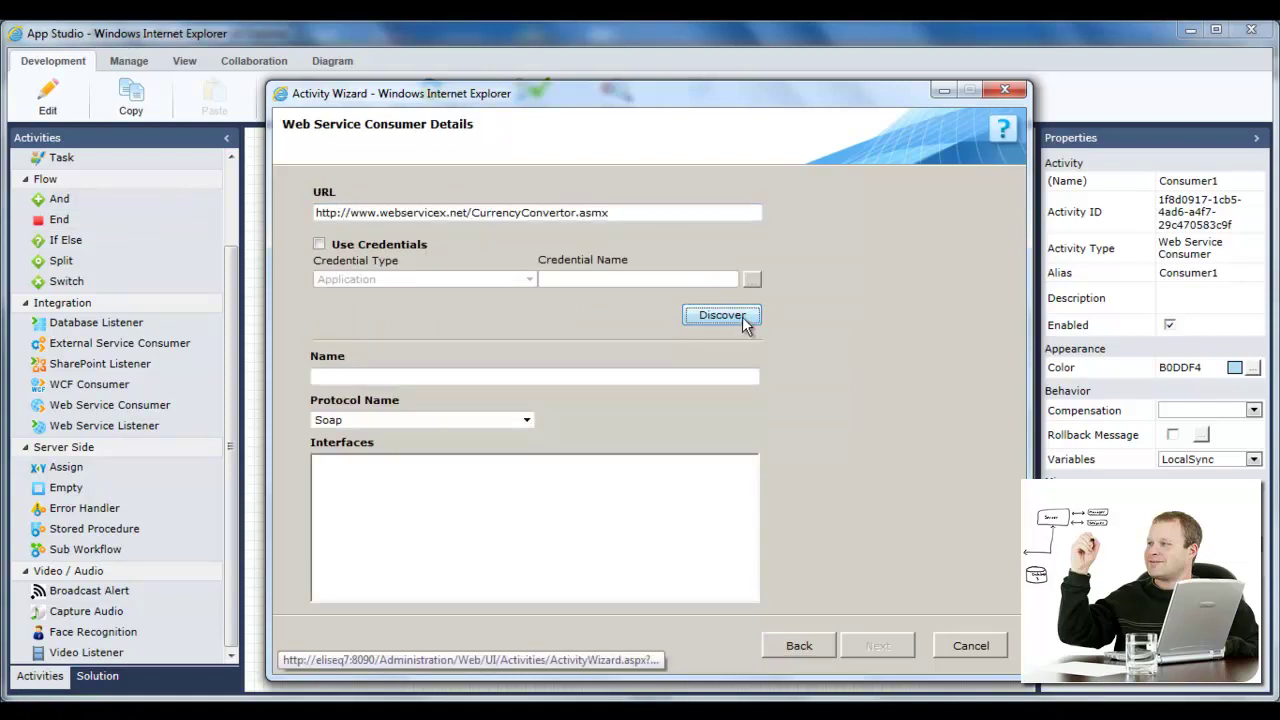
click(878, 645)
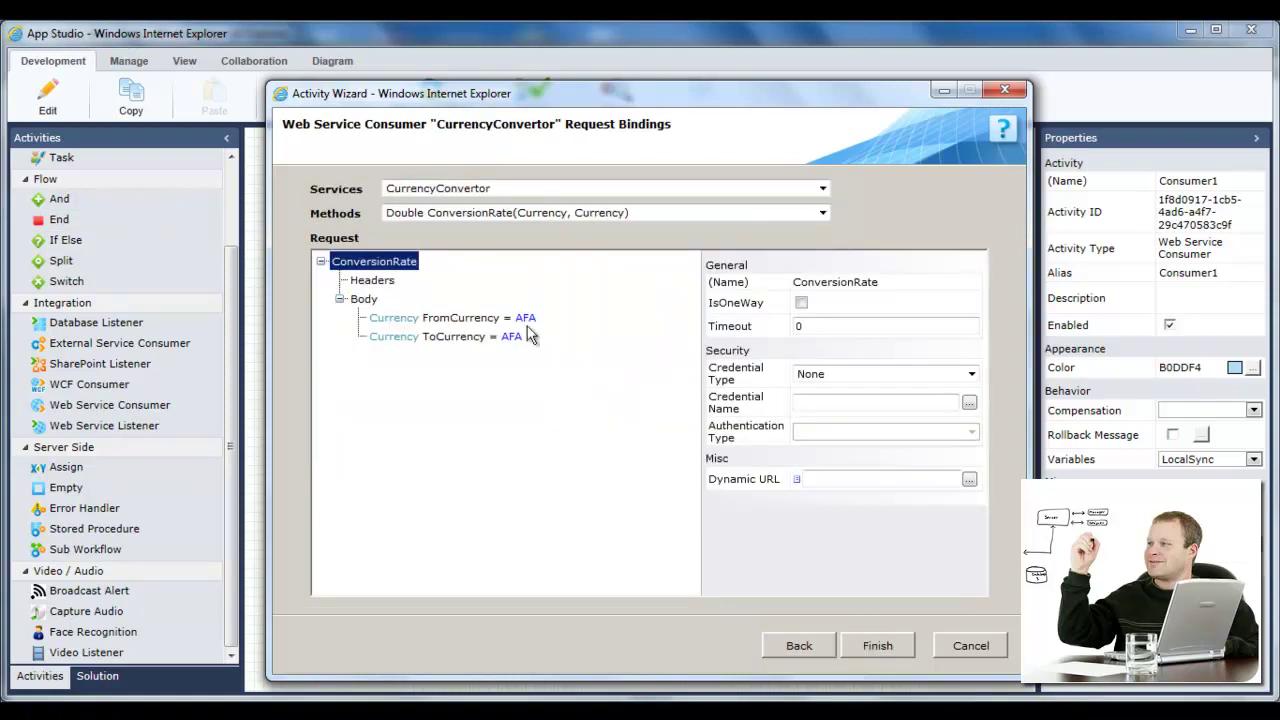
Bind the FromCurrency parameter using MultipleItemsOrder fields, entering 33 for CostEuro.
click(505, 318)
click(715, 458)
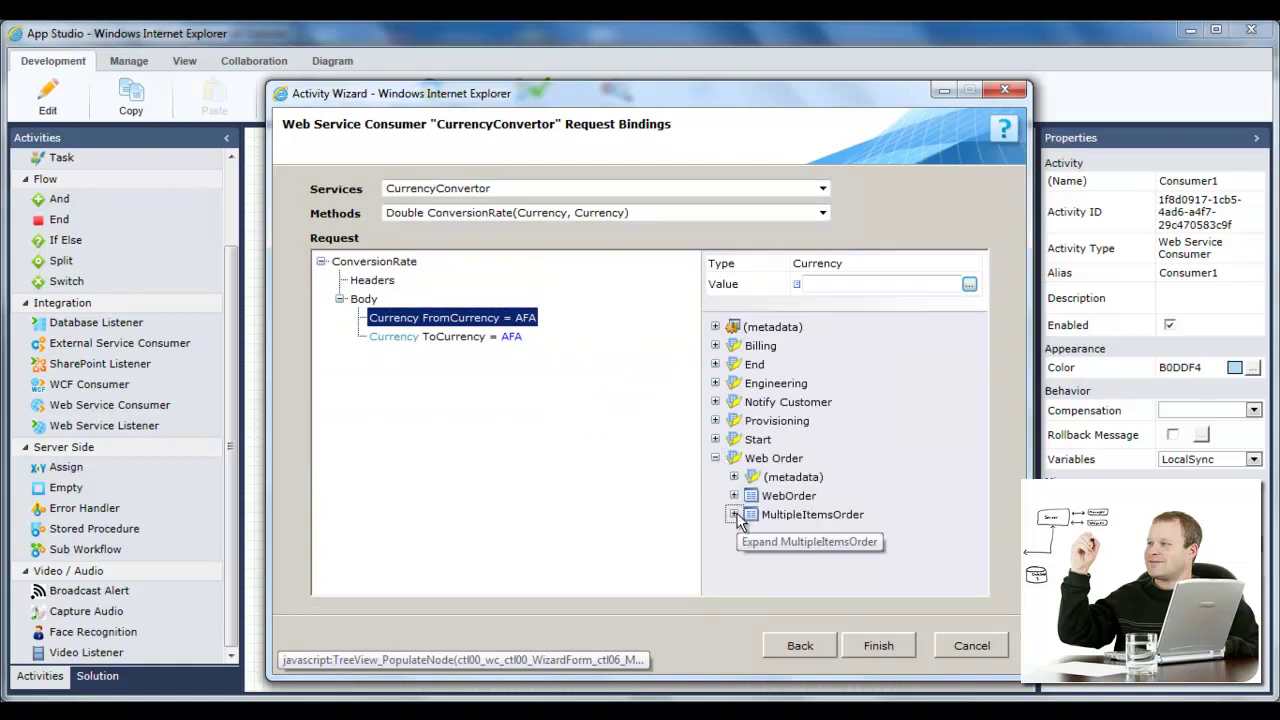
click(734, 514)
scroll(876, 510, down, 2)
click(805, 527)
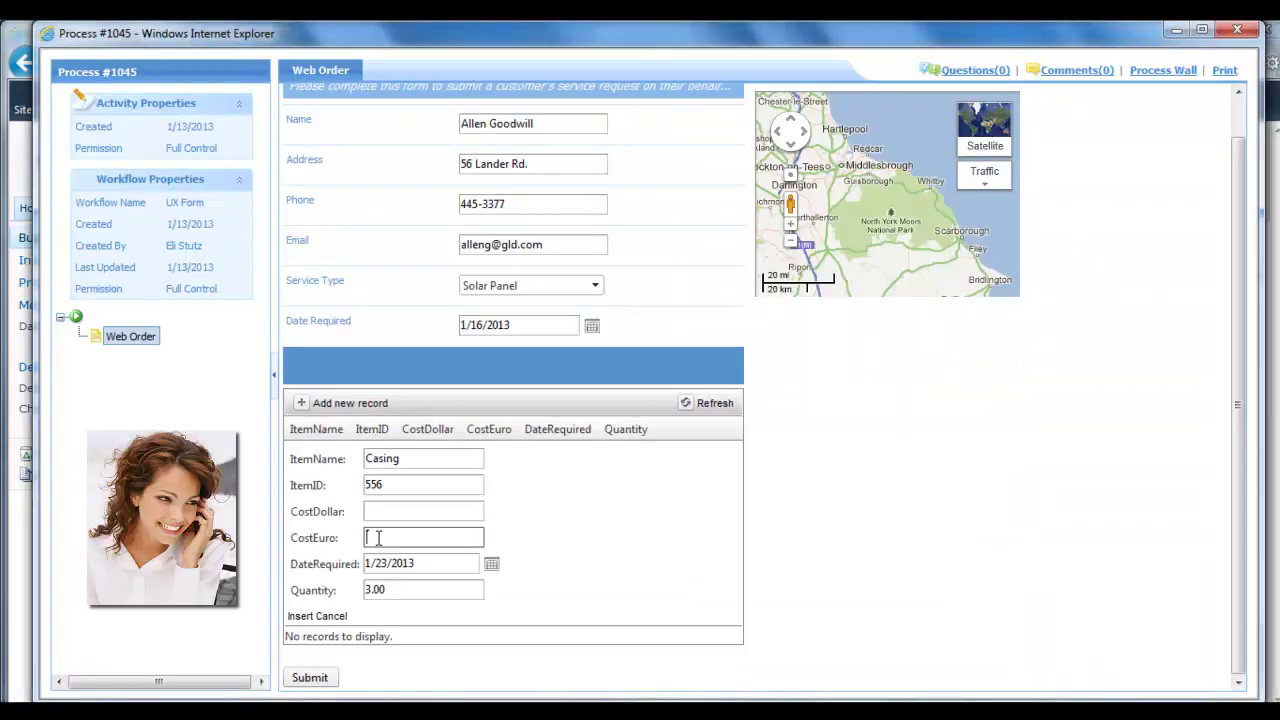
text(33)
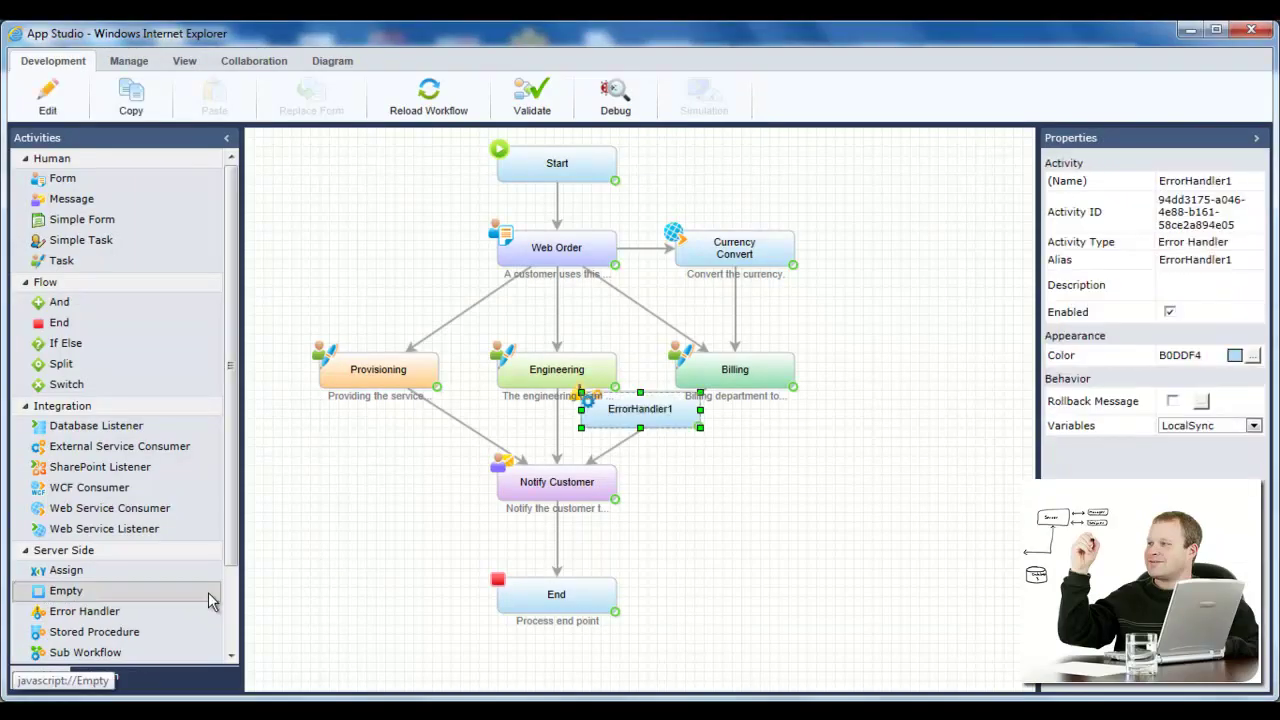
Place an error handler on the diagram and rename it Handle Errors.
drag(629, 394, 901, 234)
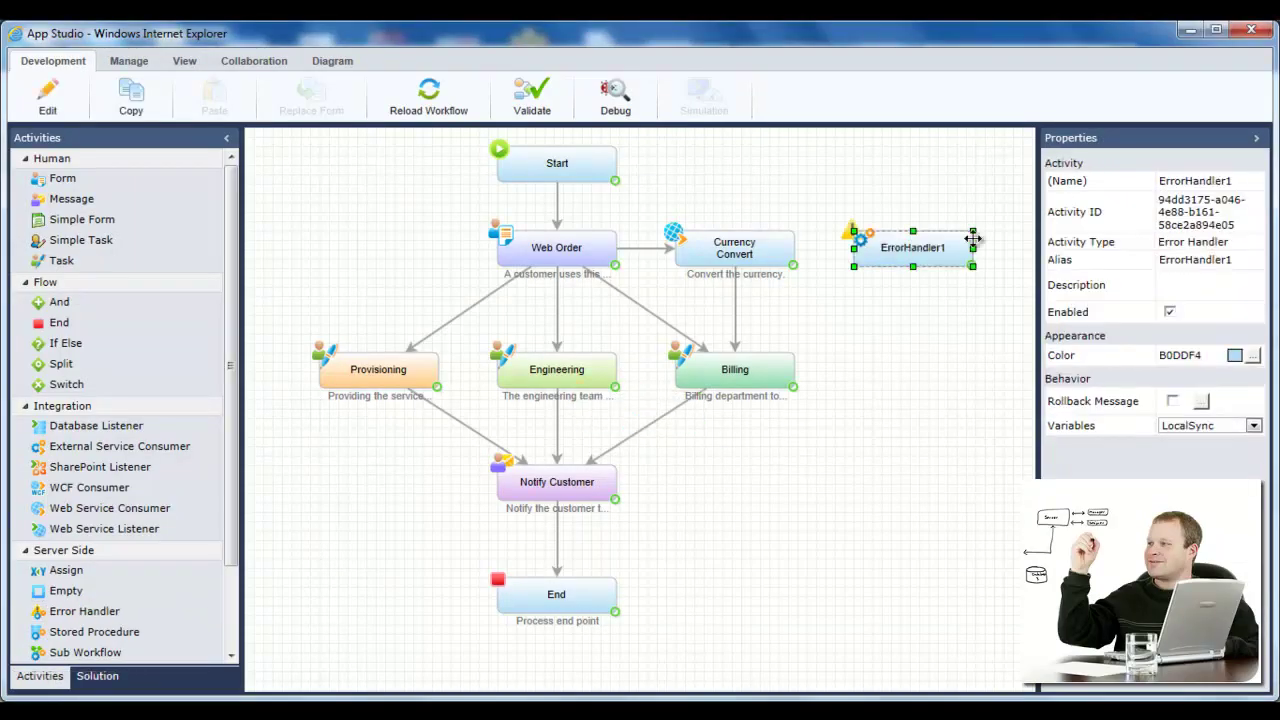
double_click(1194, 181)
text(Handle Errors)
click(949, 324)
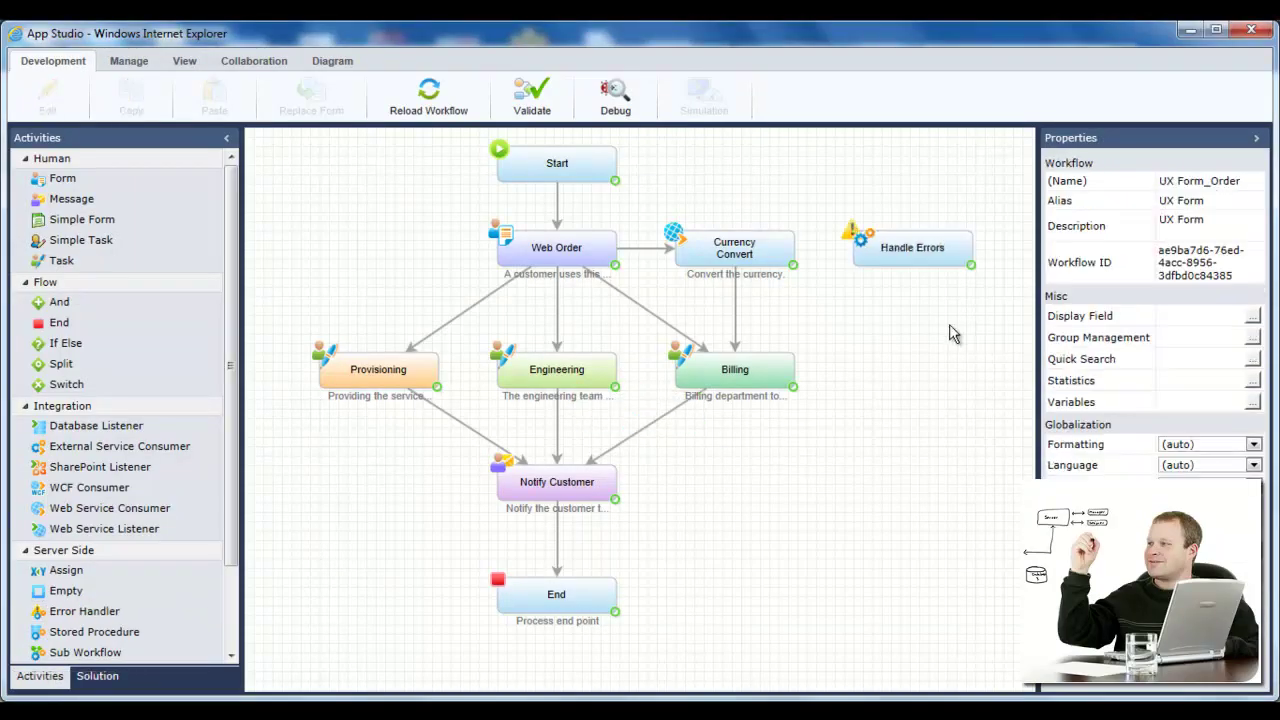
Connect Handle Errors to Billing, close the designer, and open the running processes list.
drag(971, 265, 772, 370)
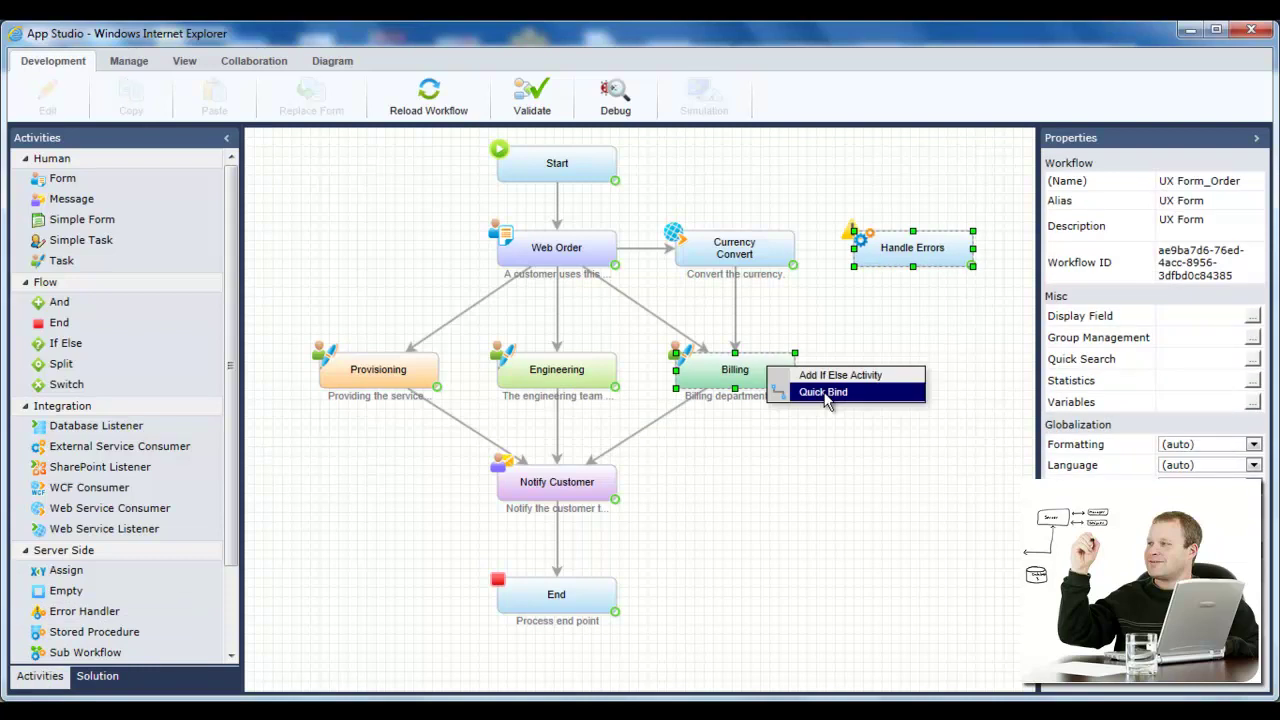
click(850, 395)
click(1250, 29)
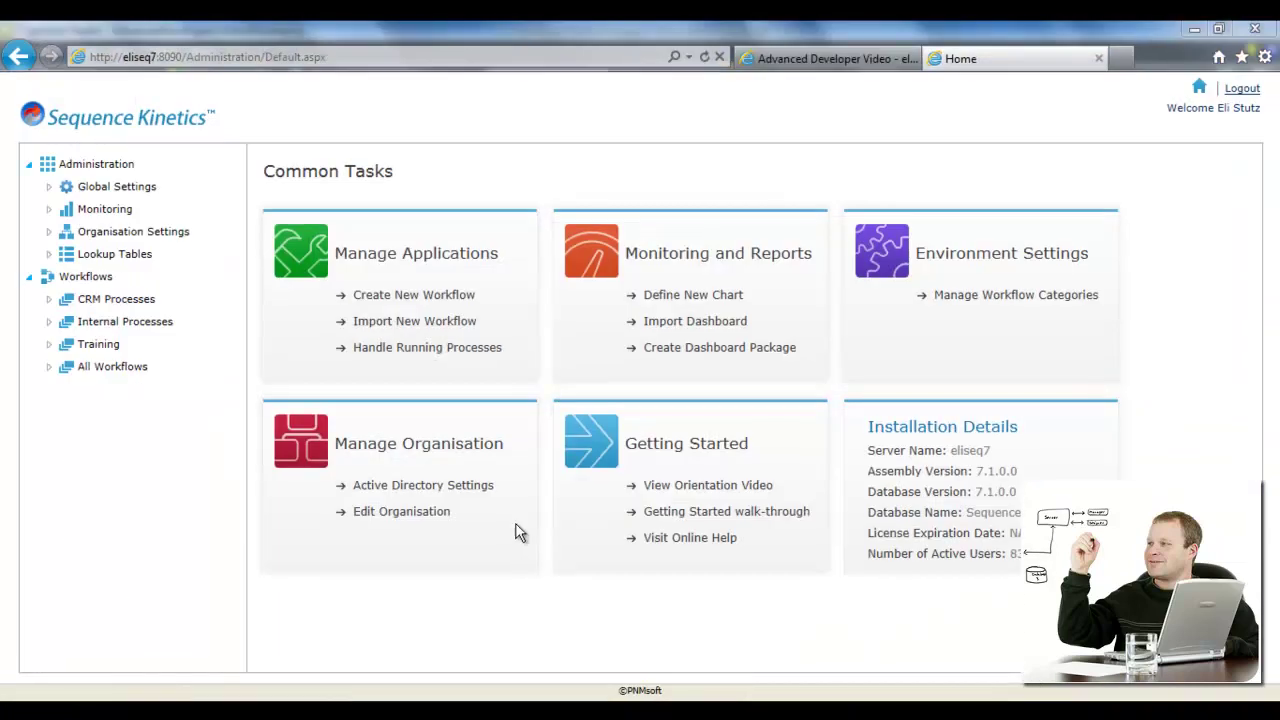
click(486, 352)
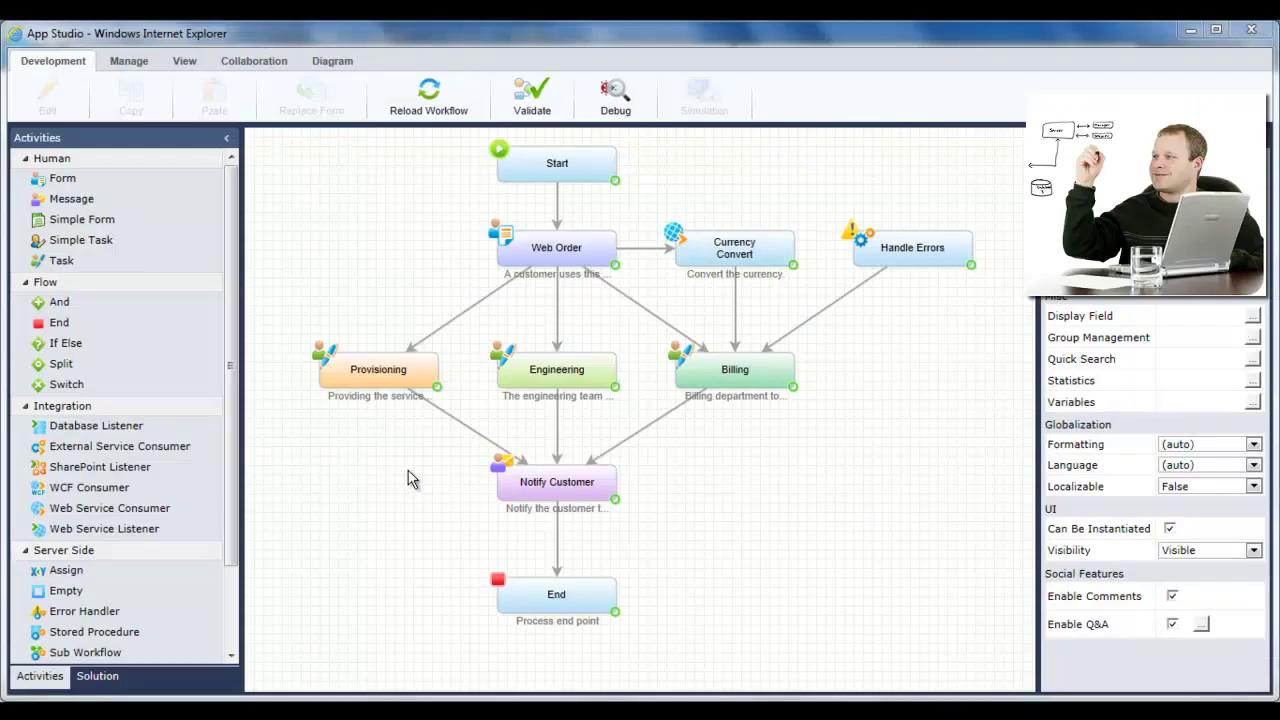
Add a second distribution list to the Provisioning message's recipients, chosen by department.
click(405, 366)
click(1253, 604)
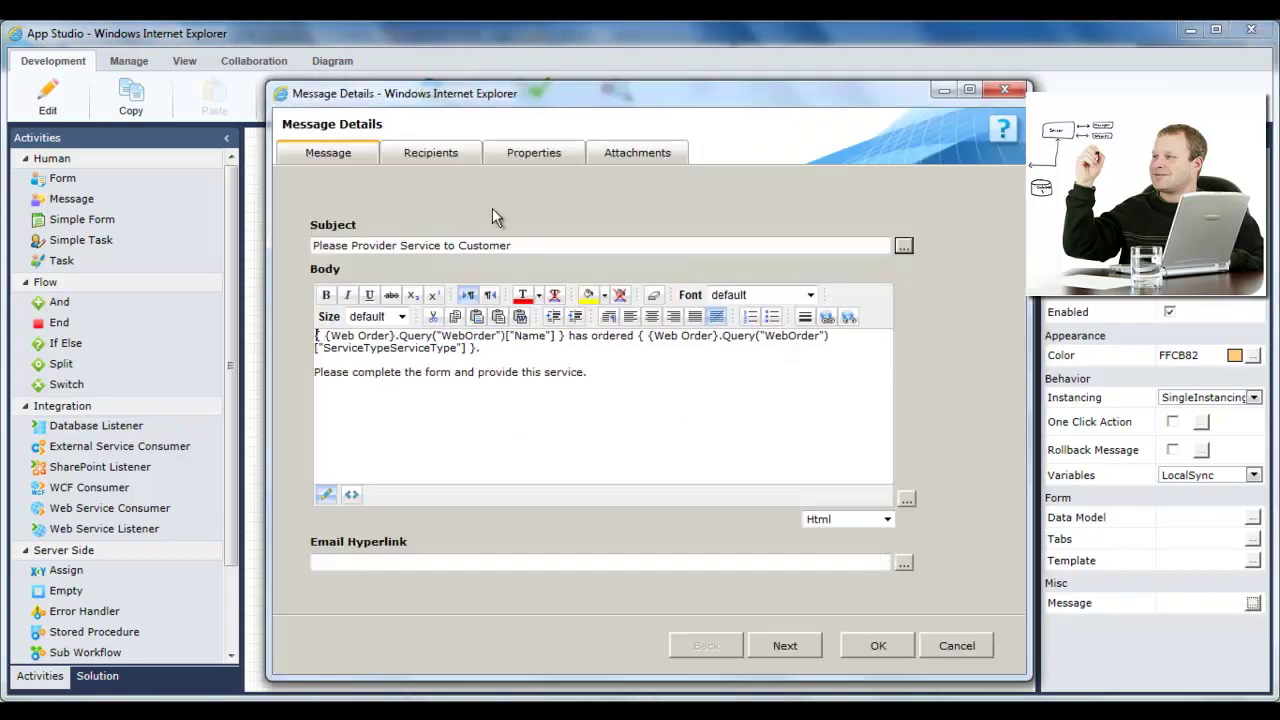
click(431, 153)
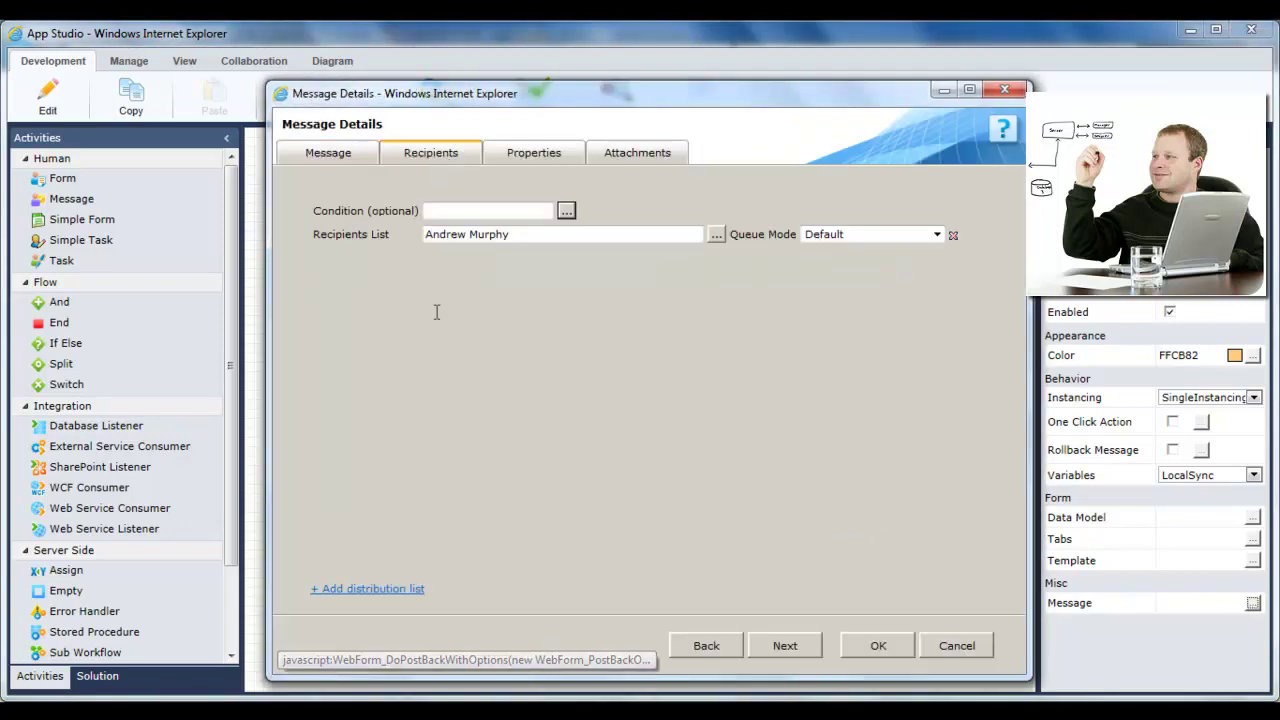
click(385, 590)
click(716, 305)
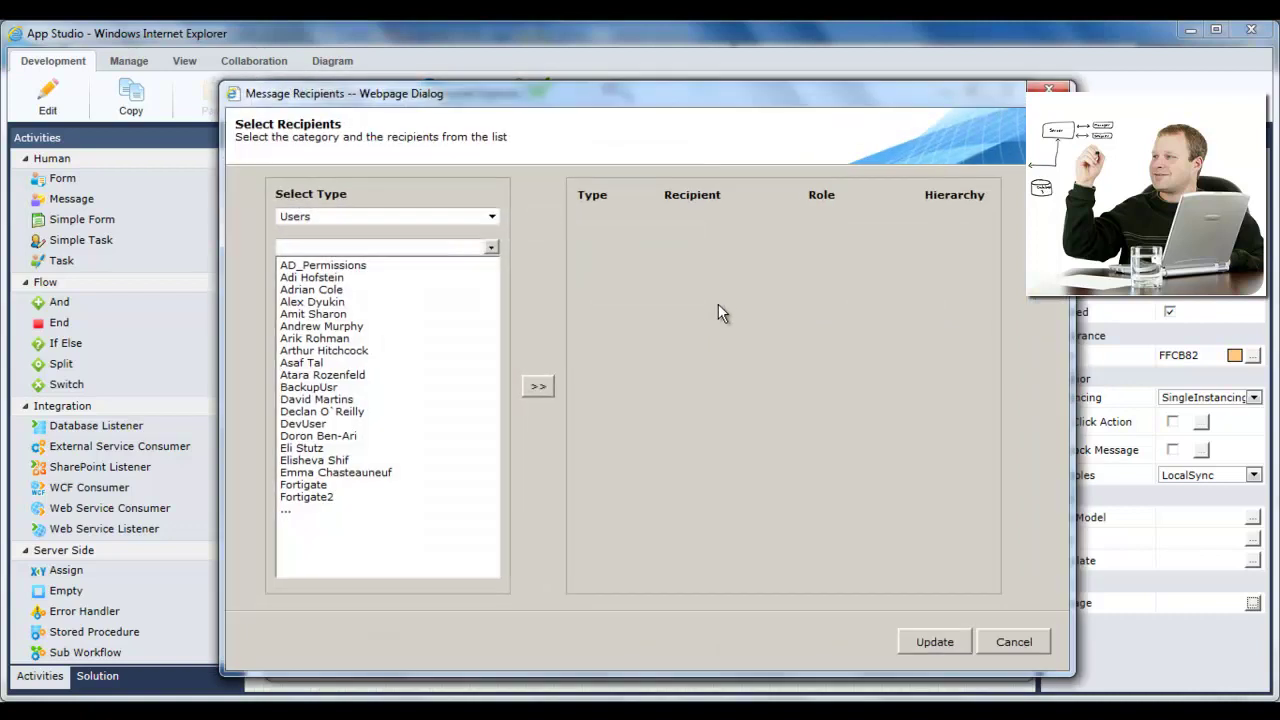
click(491, 218)
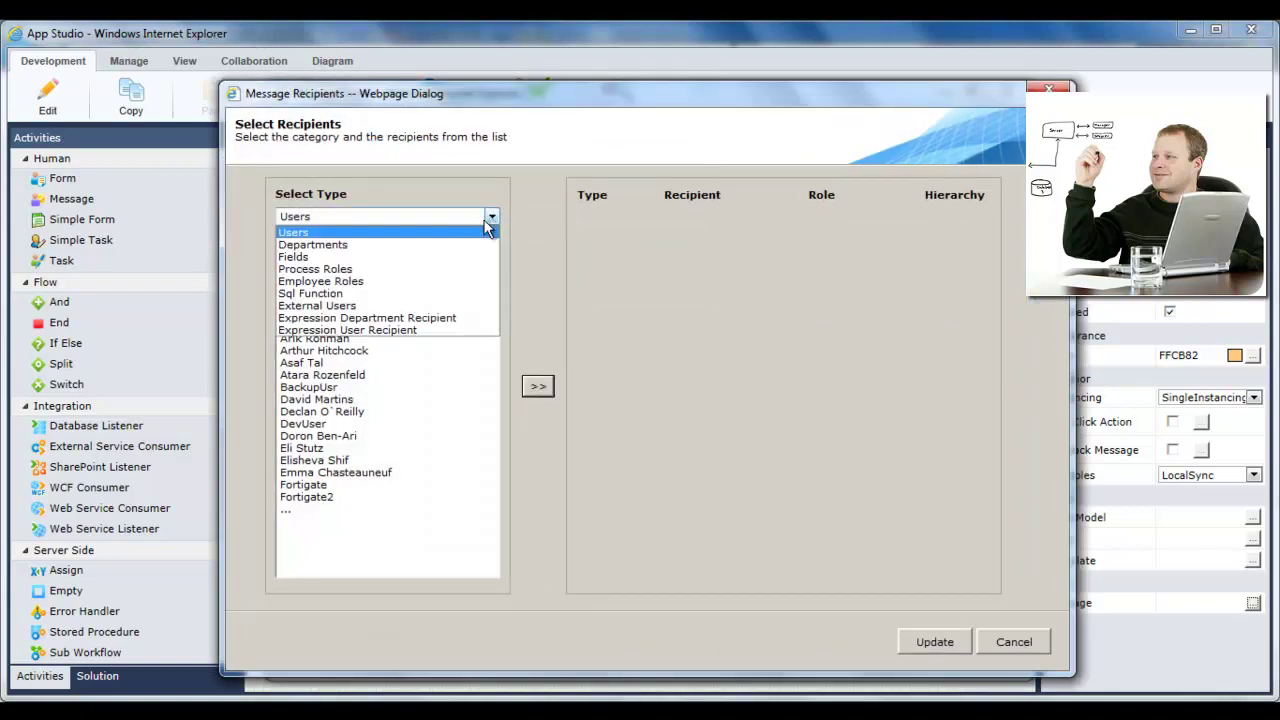
click(424, 246)
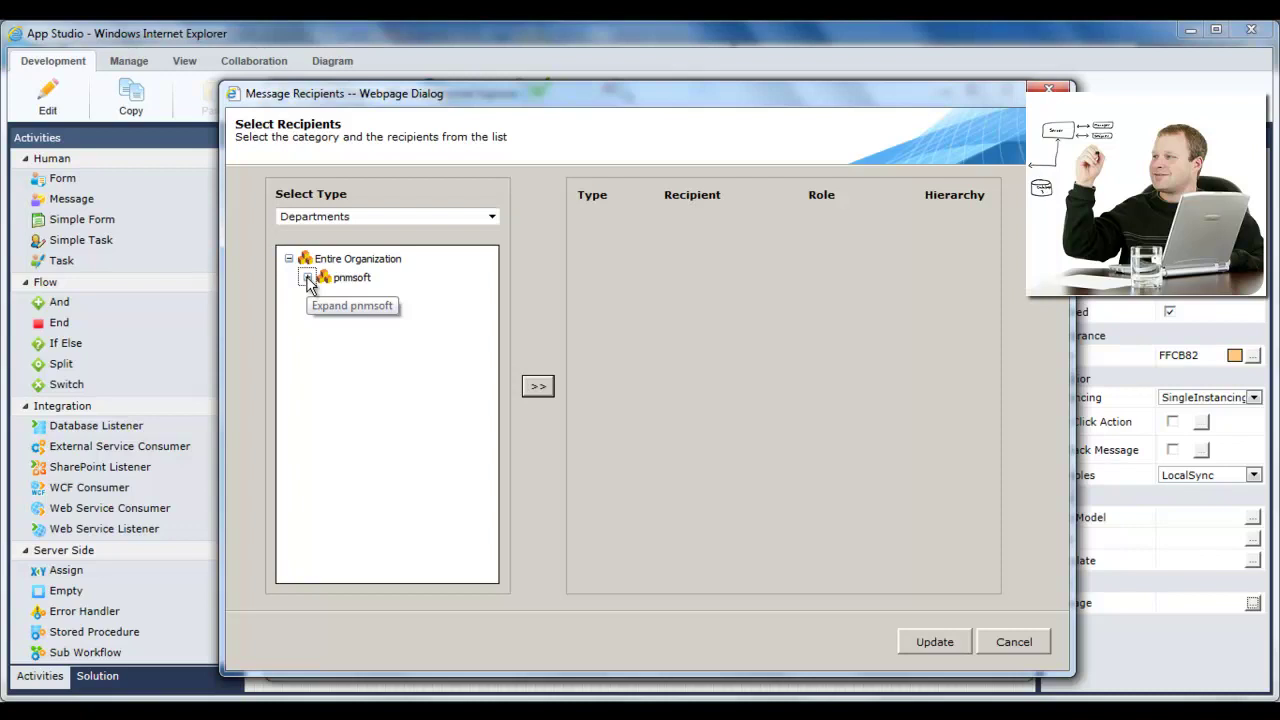
Pick the Provisioning department with Employee role and set Queue Mode to LoadBalancing Queue.
click(307, 278)
double_click(376, 466)
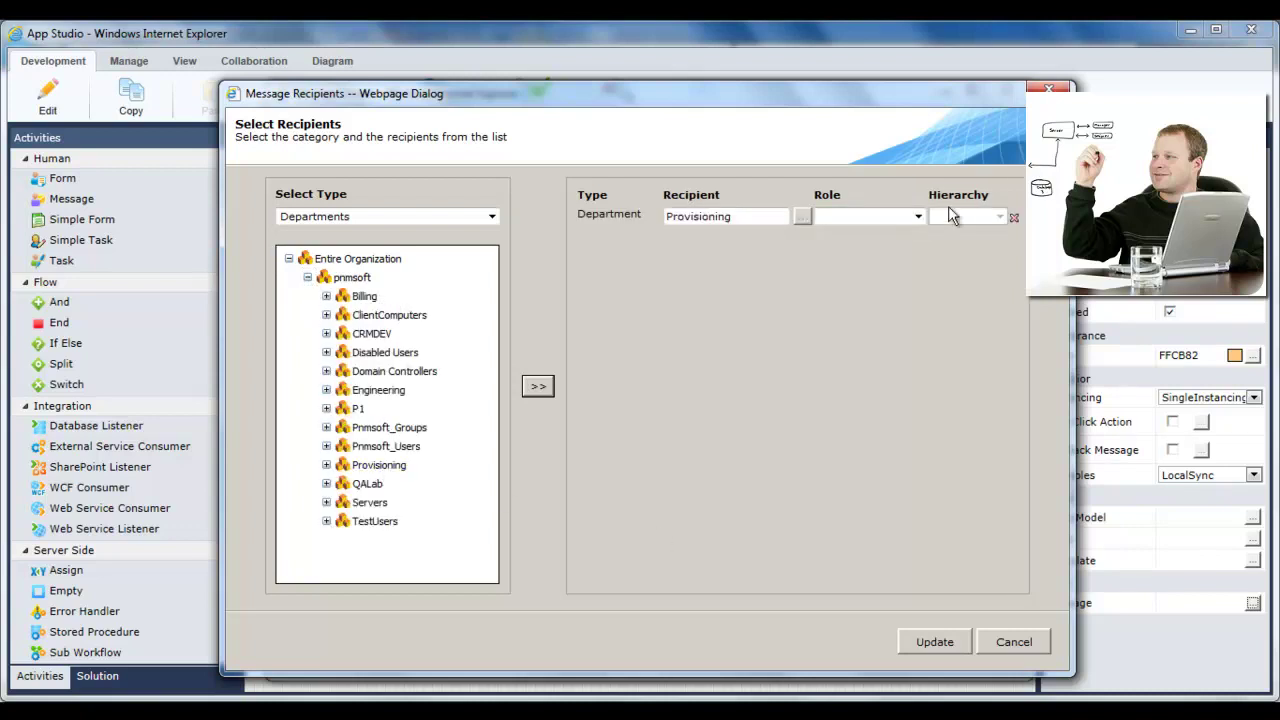
click(917, 216)
click(883, 244)
click(935, 642)
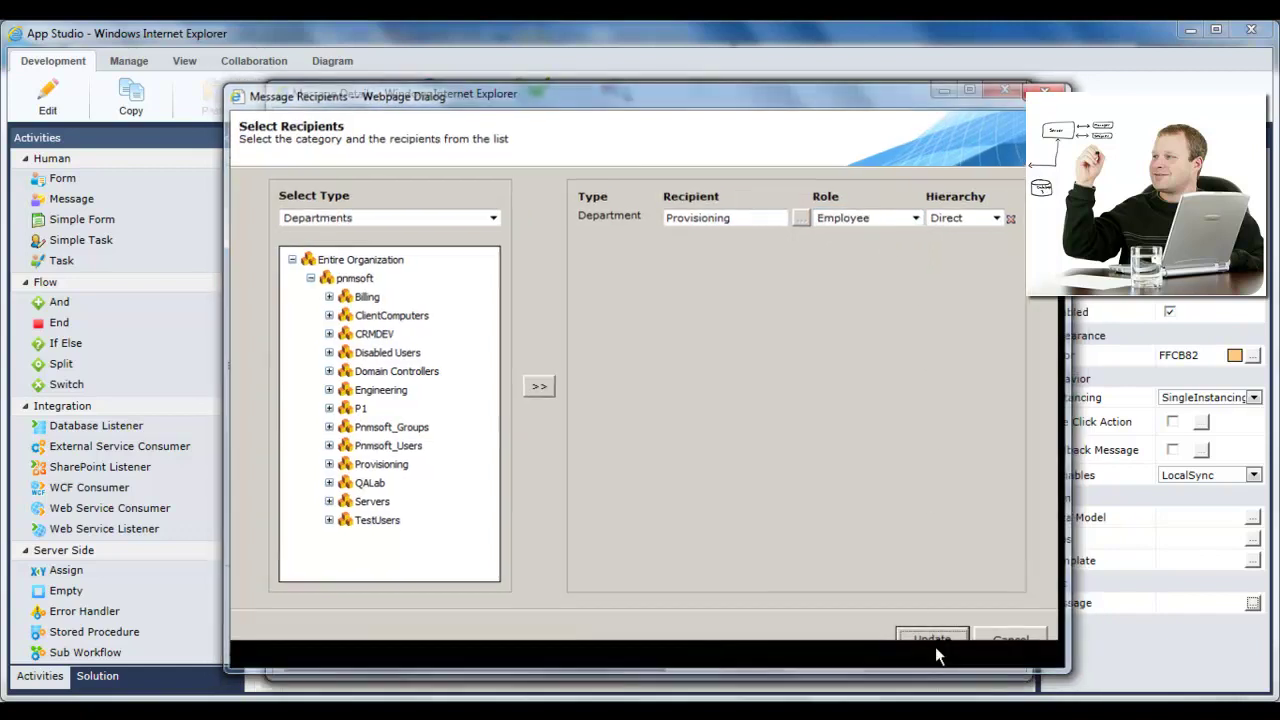
click(937, 305)
click(908, 334)
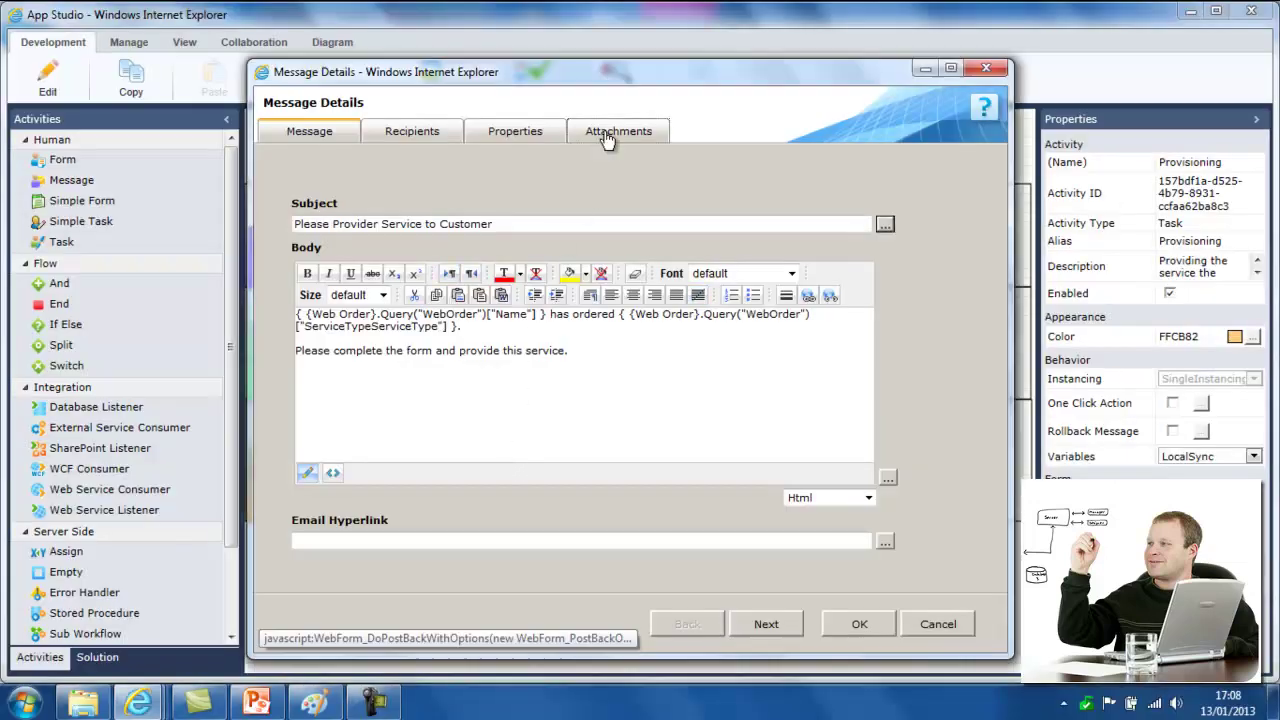
Check the message's attachments, then return to its recipients.
click(607, 138)
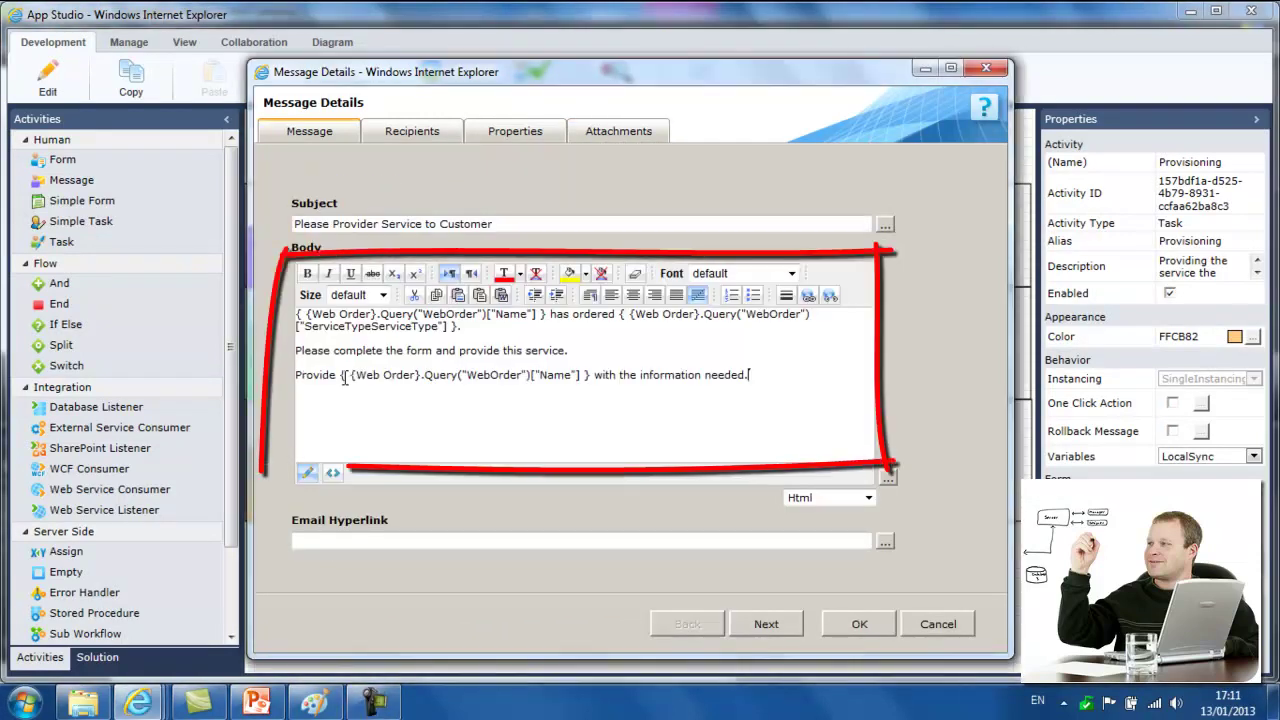
click(412, 134)
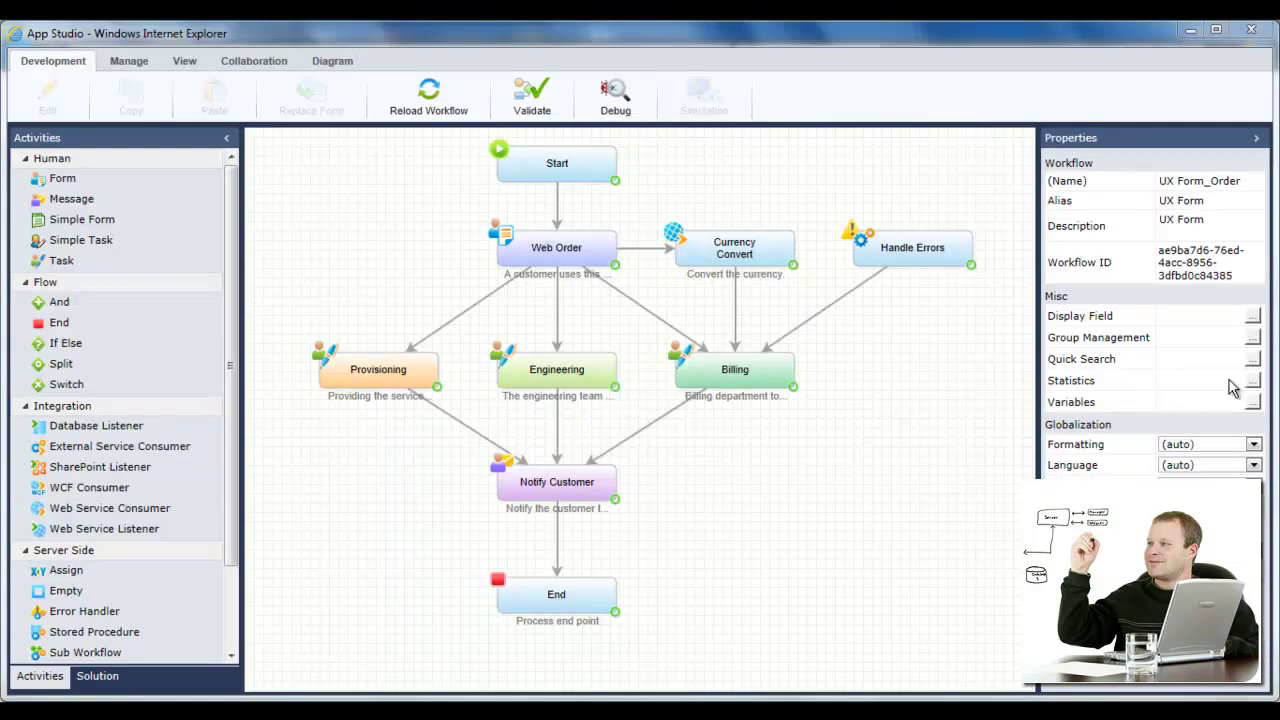
Create a 'Workflows Per Status' statistic described as 'The number of orders successfully completed.'.
click(1250, 380)
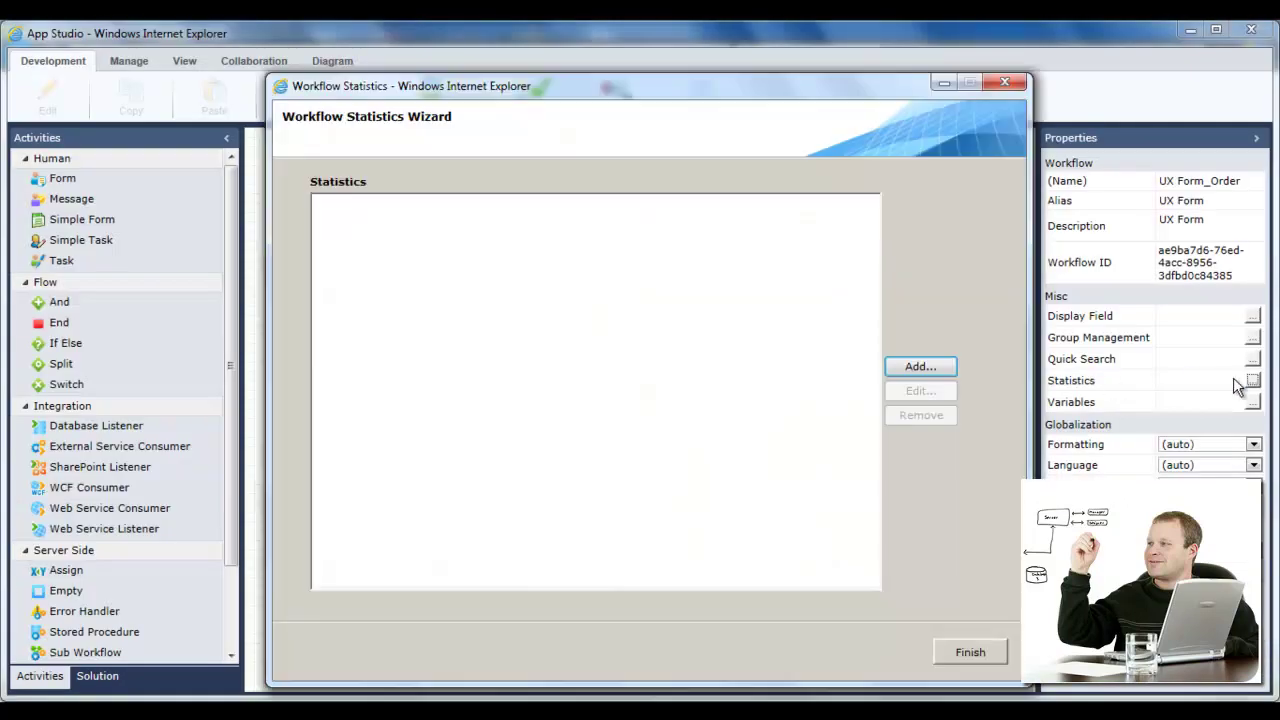
click(918, 366)
click(859, 612)
click(371, 242)
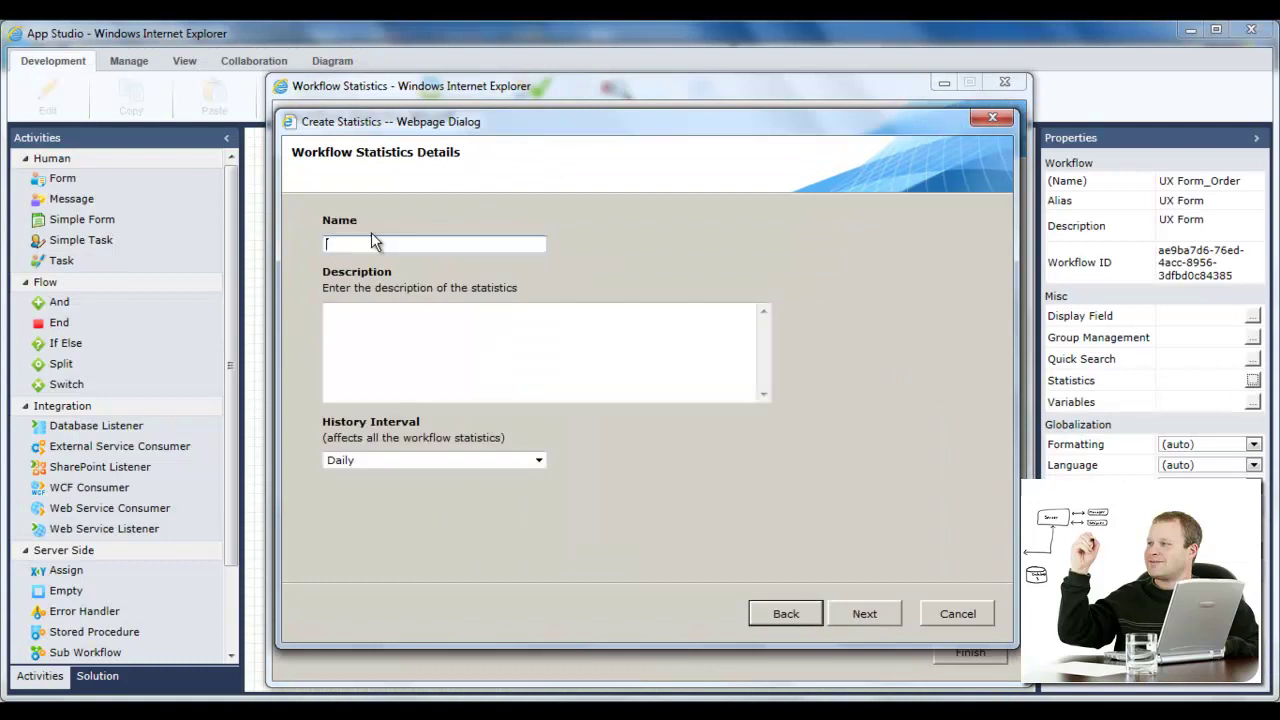
text(Workflows Per Status)
click(389, 322)
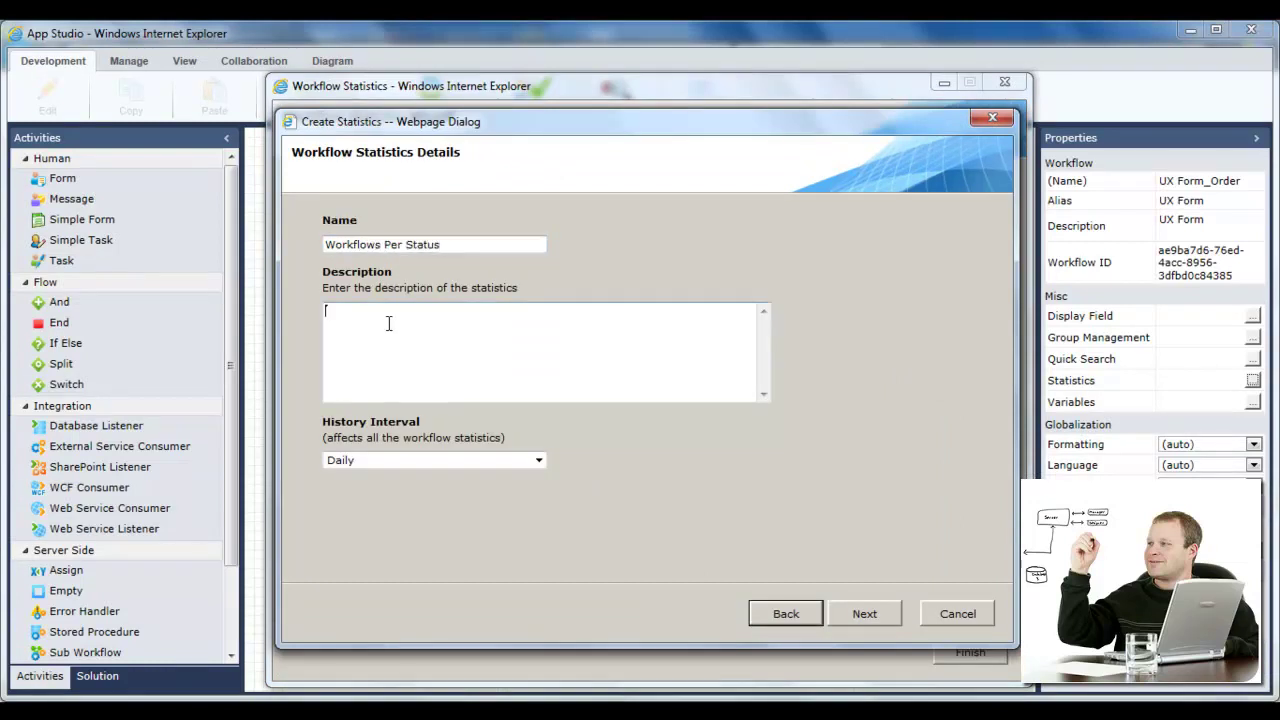
text(The number of orders successfully complet)
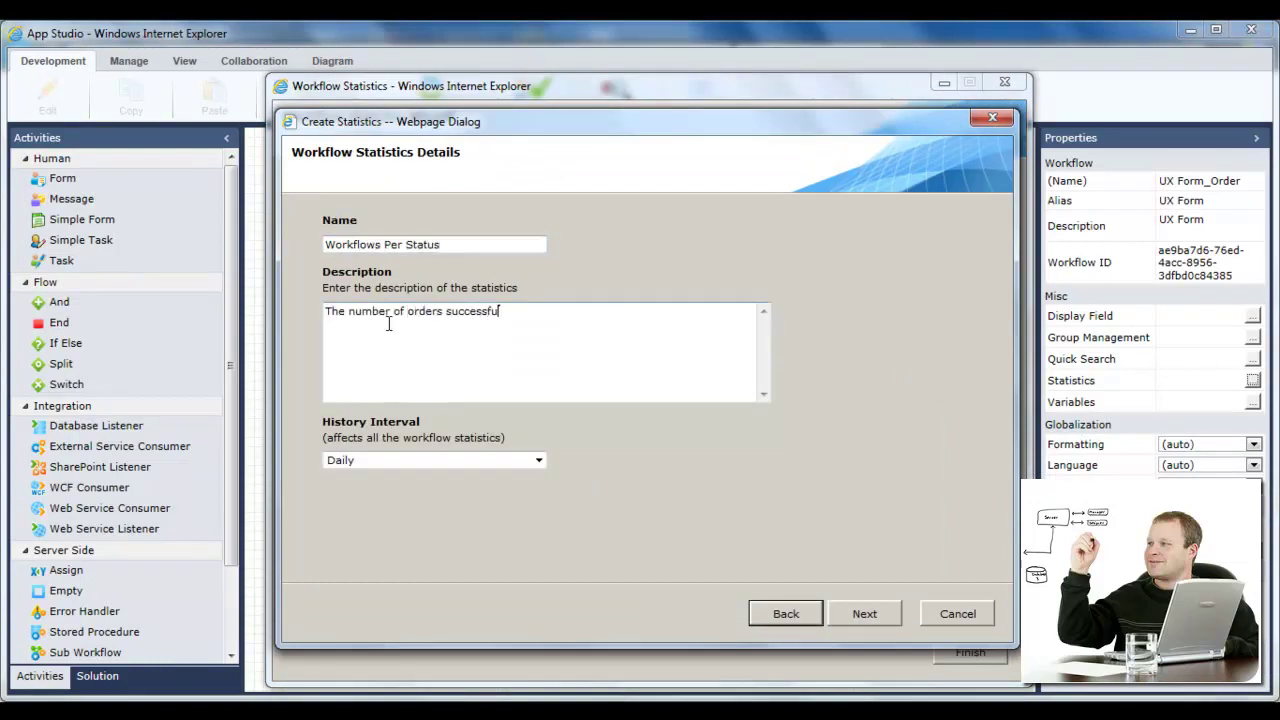
text(ed.)
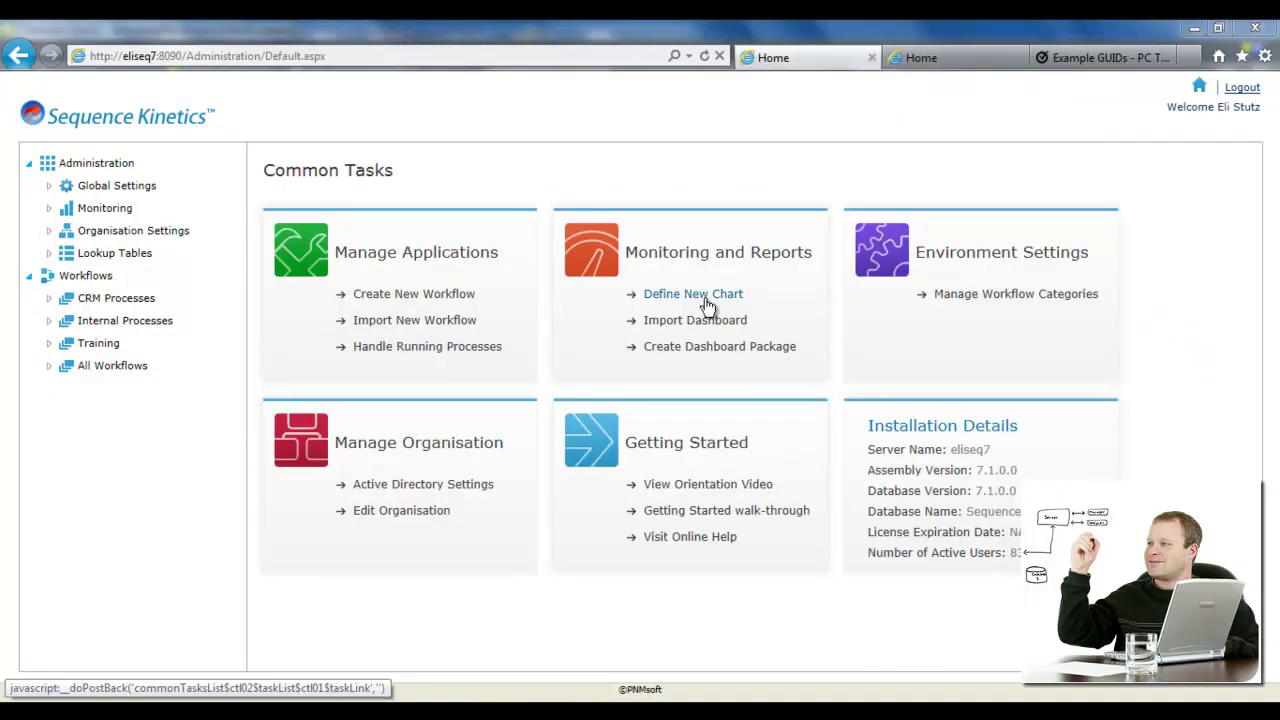
click(700, 294)
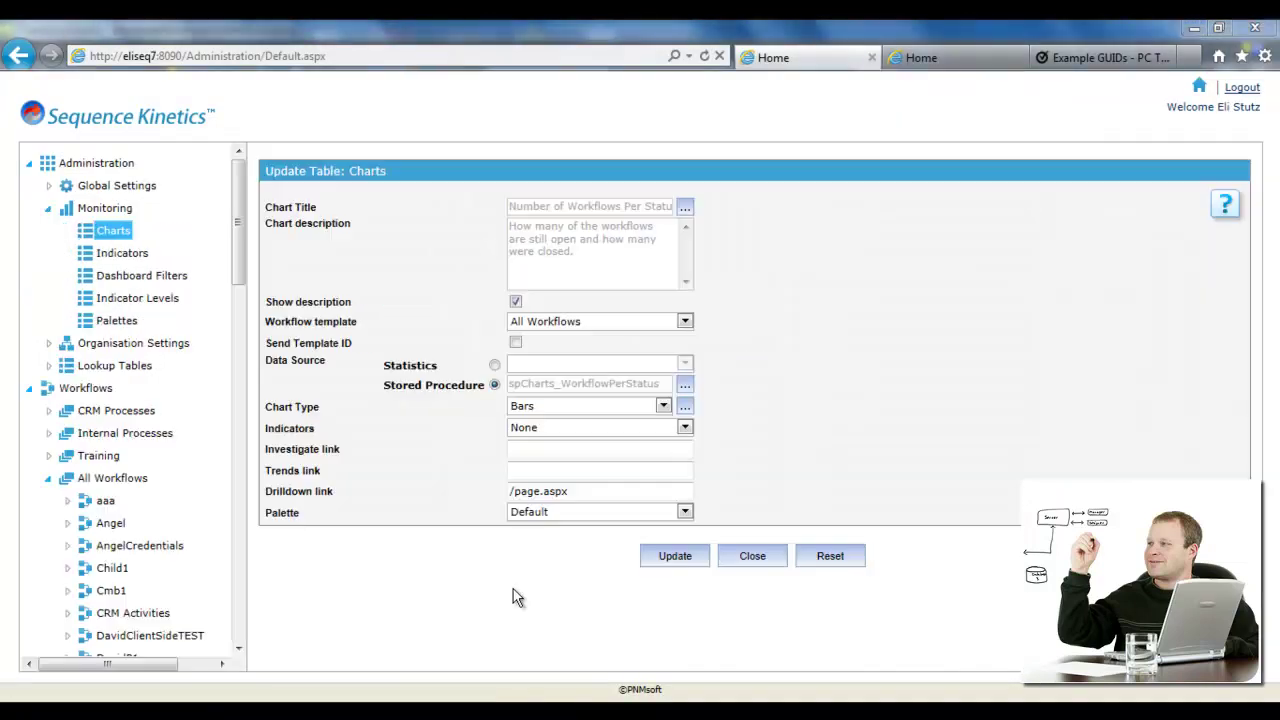
click(663, 406)
click(620, 445)
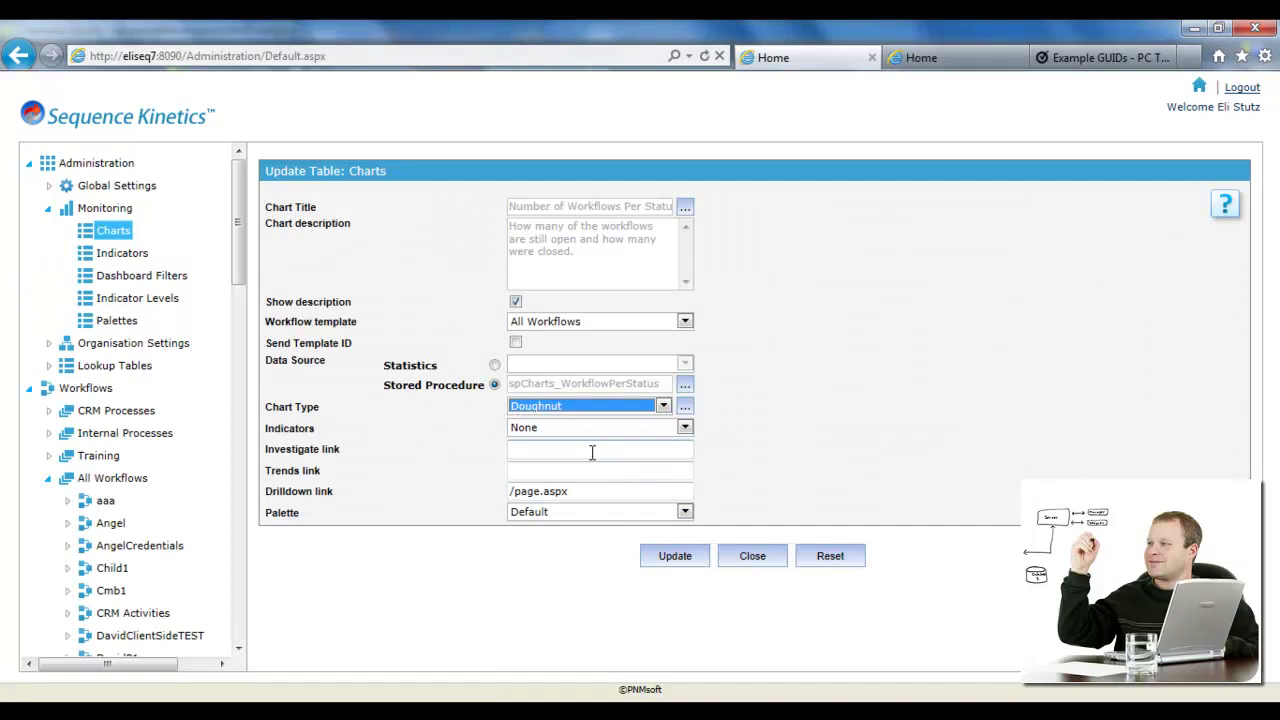
click(592, 453)
text(www.sixlex.com/investigate.aspx)
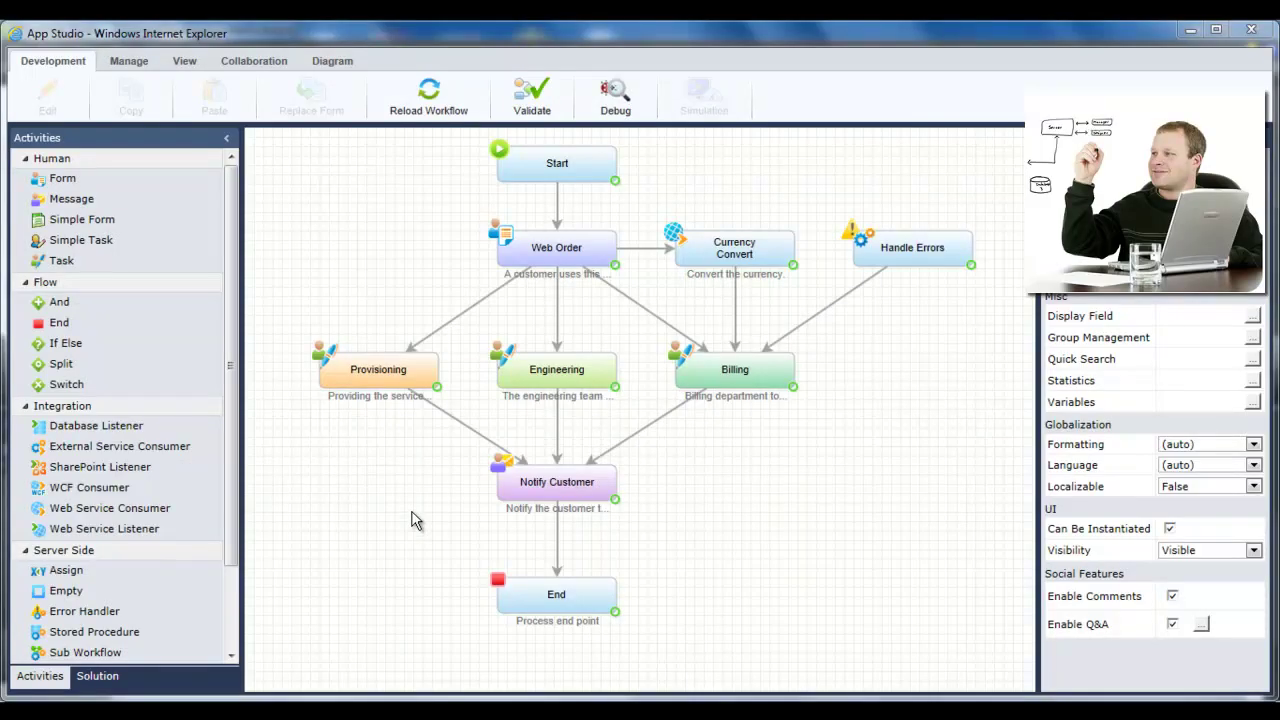
Add a business rule named 'Route to Best Performers' to Provisioning's second recipient list condition.
click(404, 367)
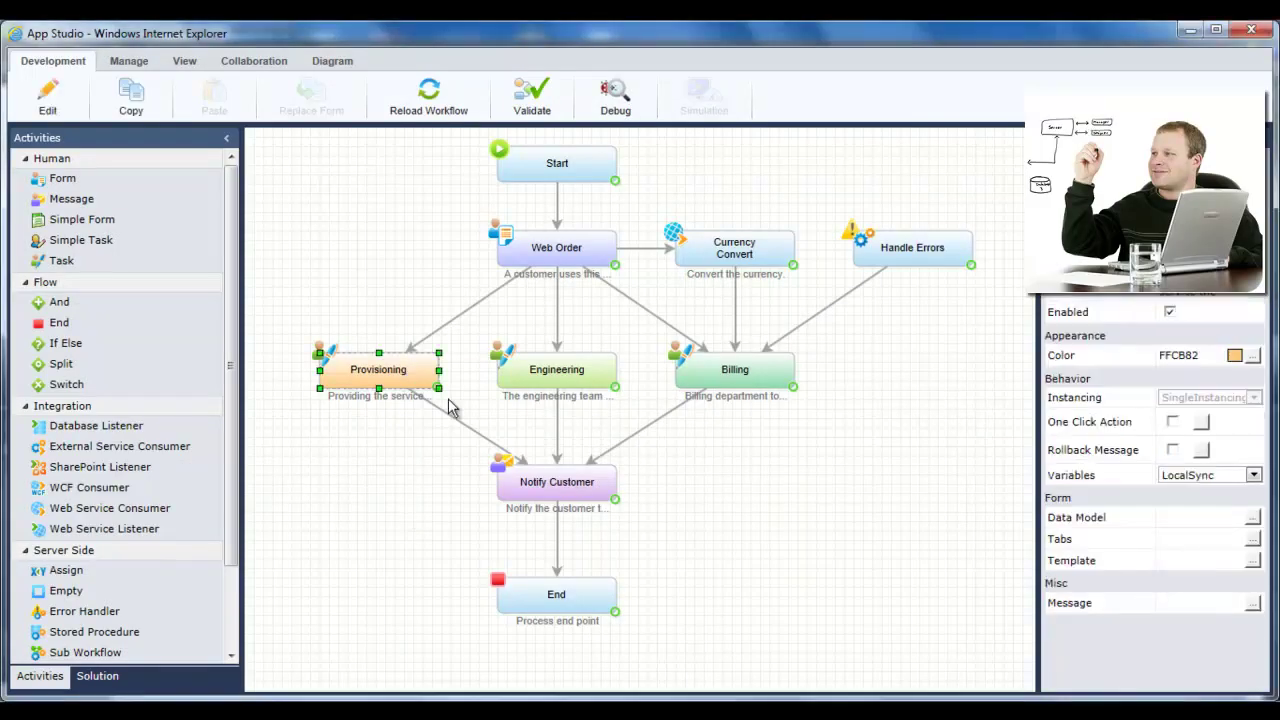
click(1252, 604)
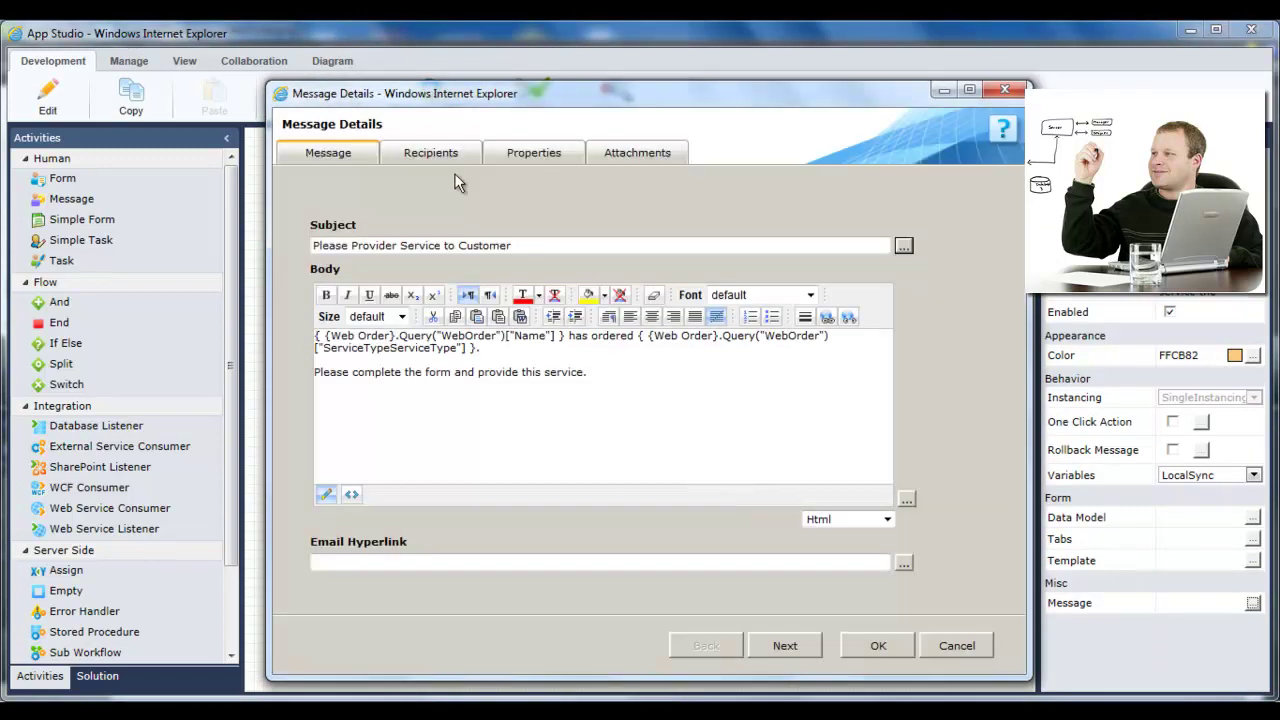
click(446, 155)
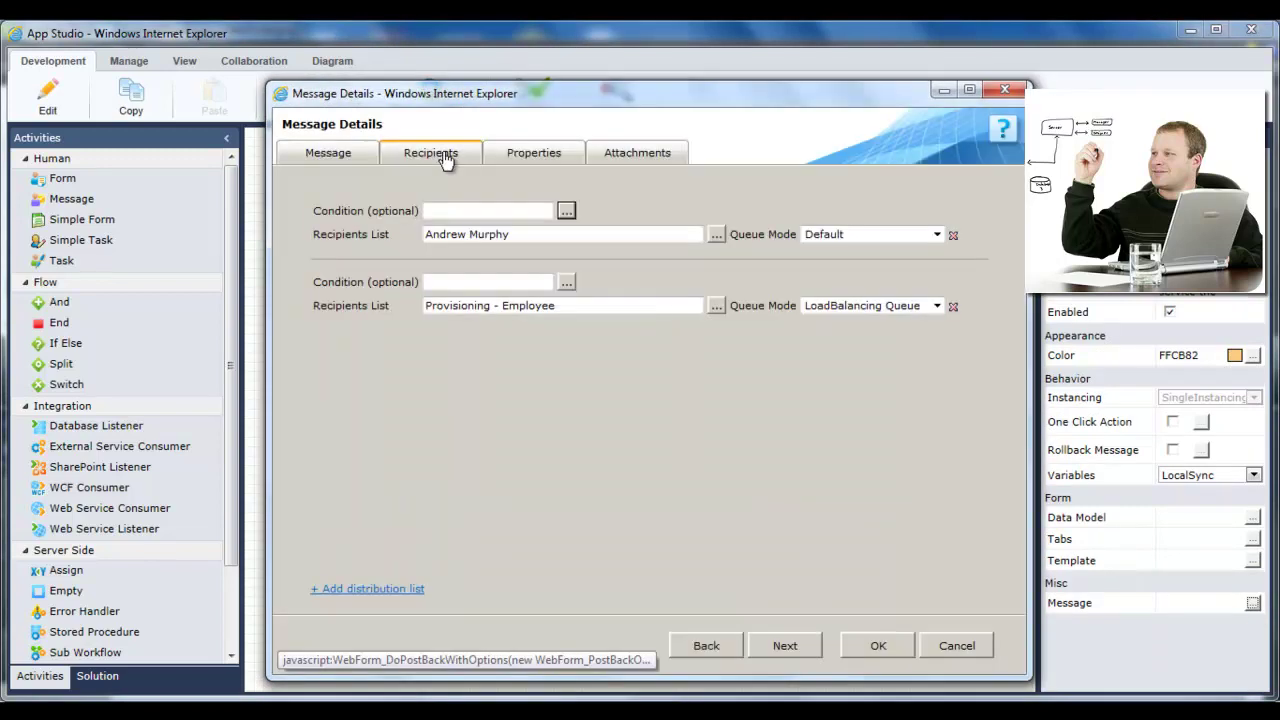
click(564, 281)
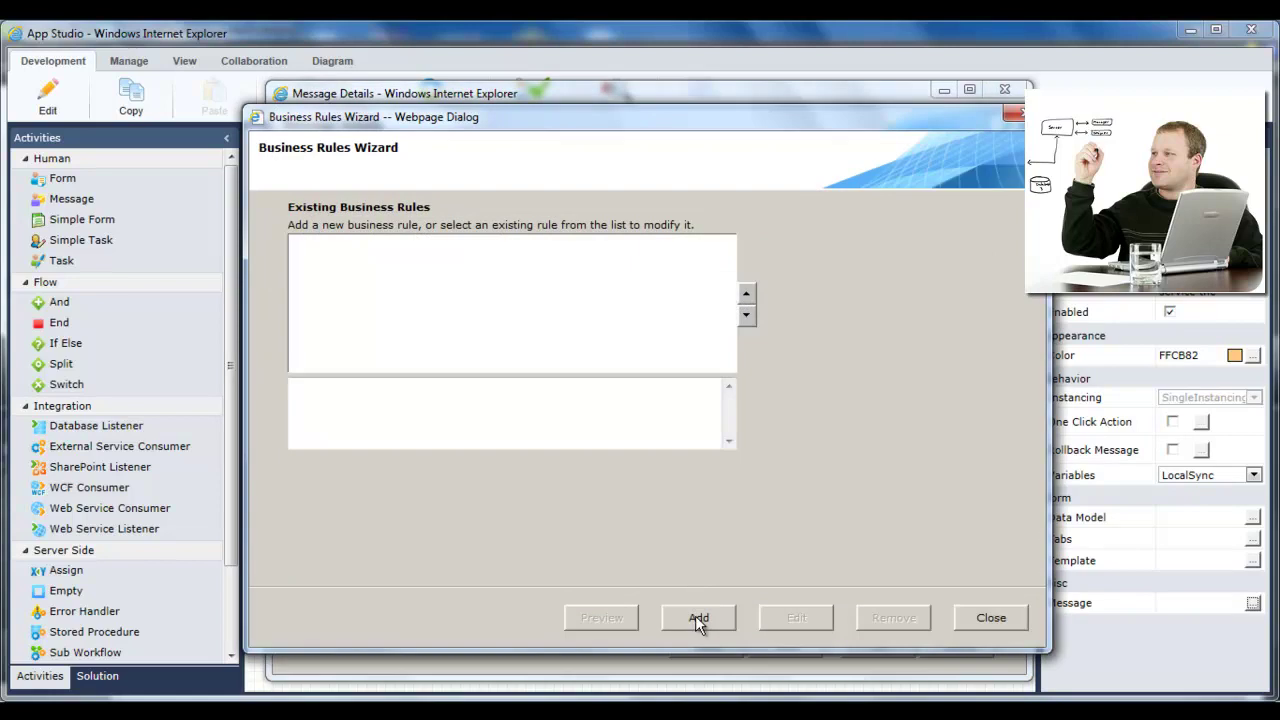
click(697, 618)
click(415, 249)
text(Route to Best Performers)
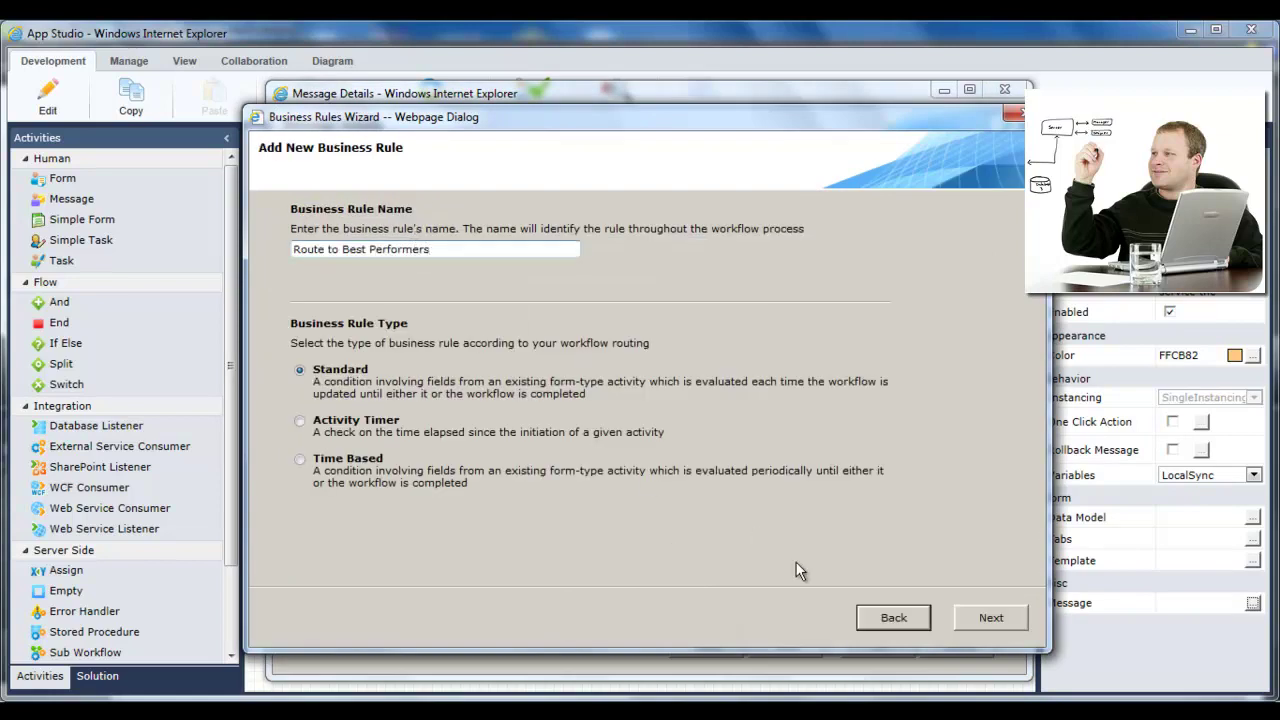
click(990, 617)
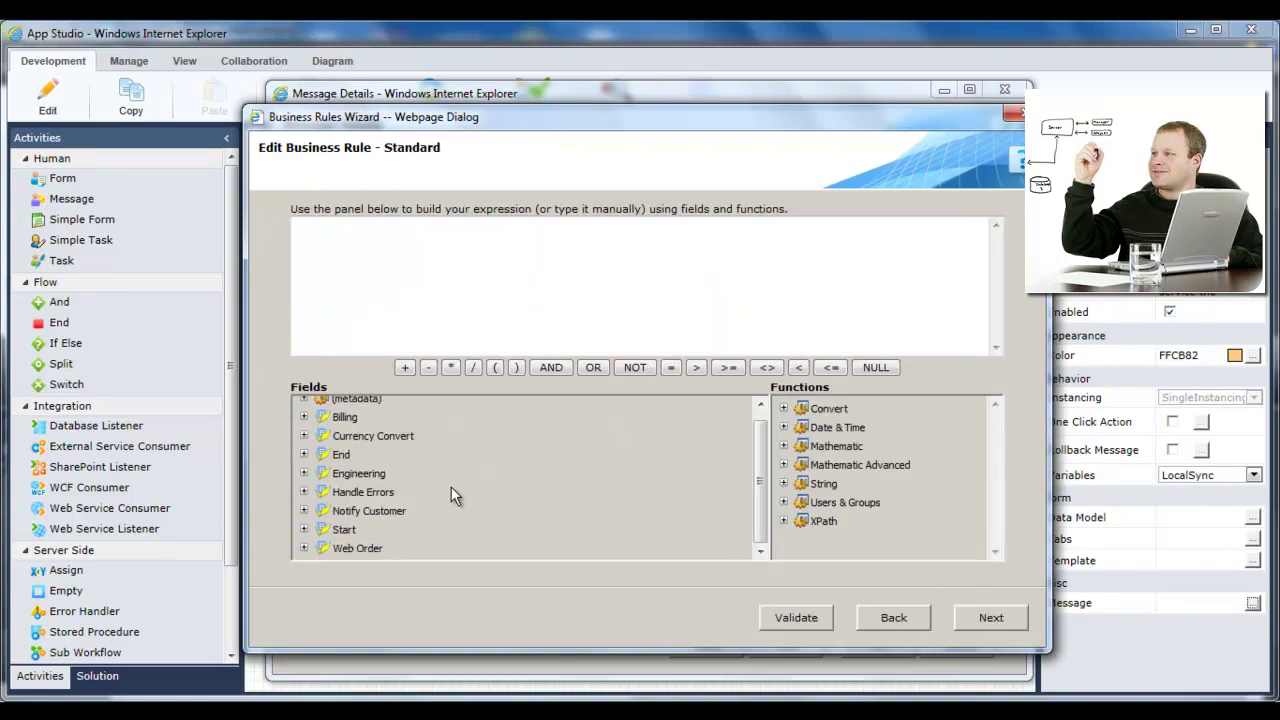
Build the rule expression from HighestPerformingDepartment, TRUE and the Max function, wrapped in parentheses.
click(305, 411)
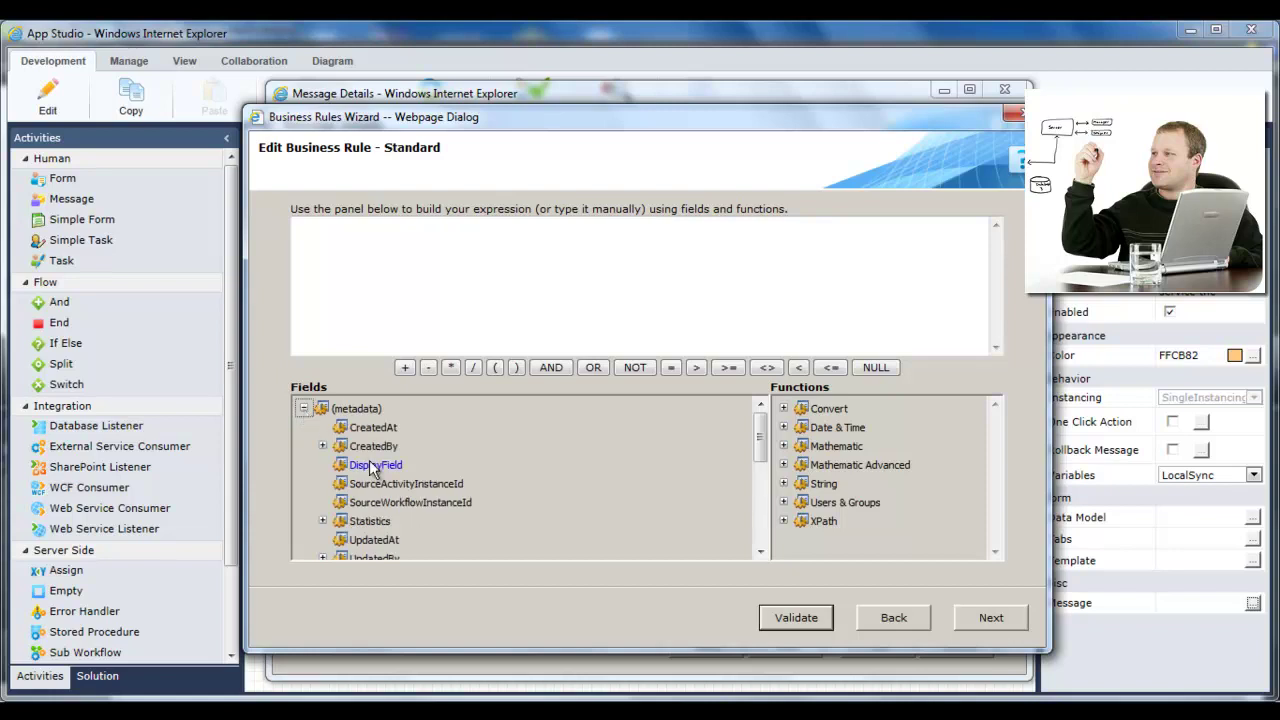
scroll(370, 480, down, 2)
click(322, 496)
double_click(385, 517)
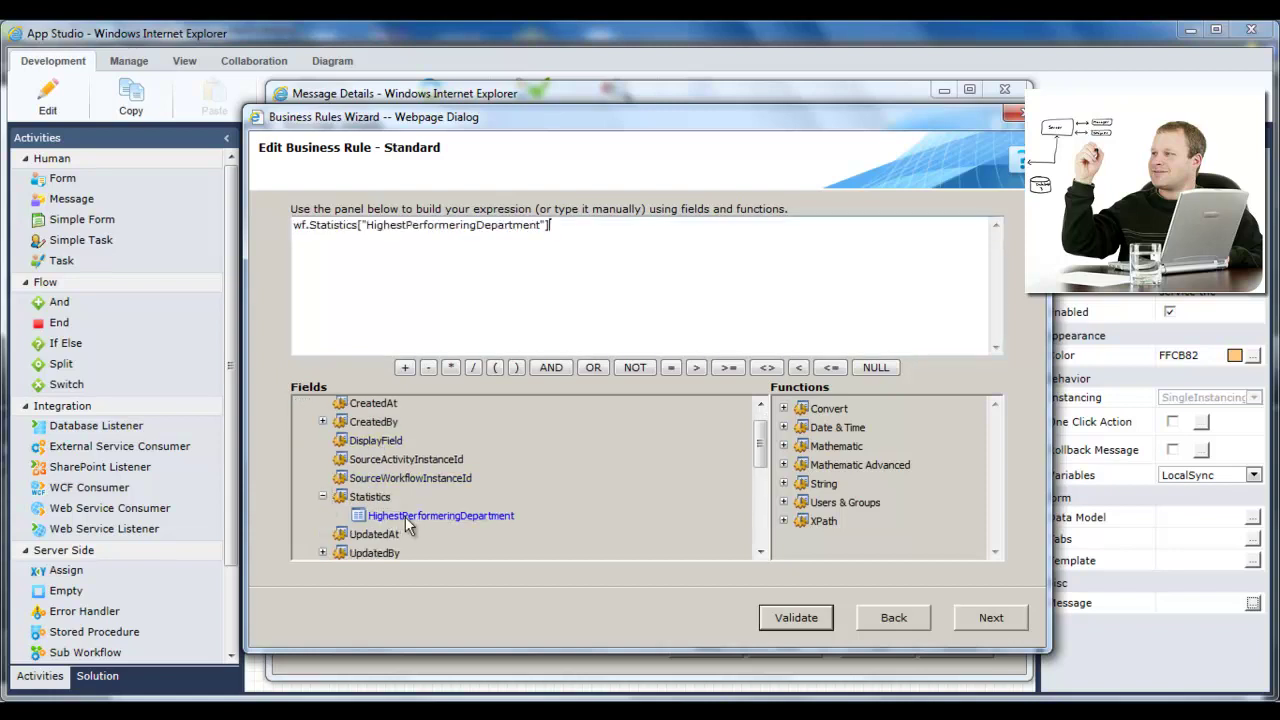
text(TRUE)
click(507, 368)
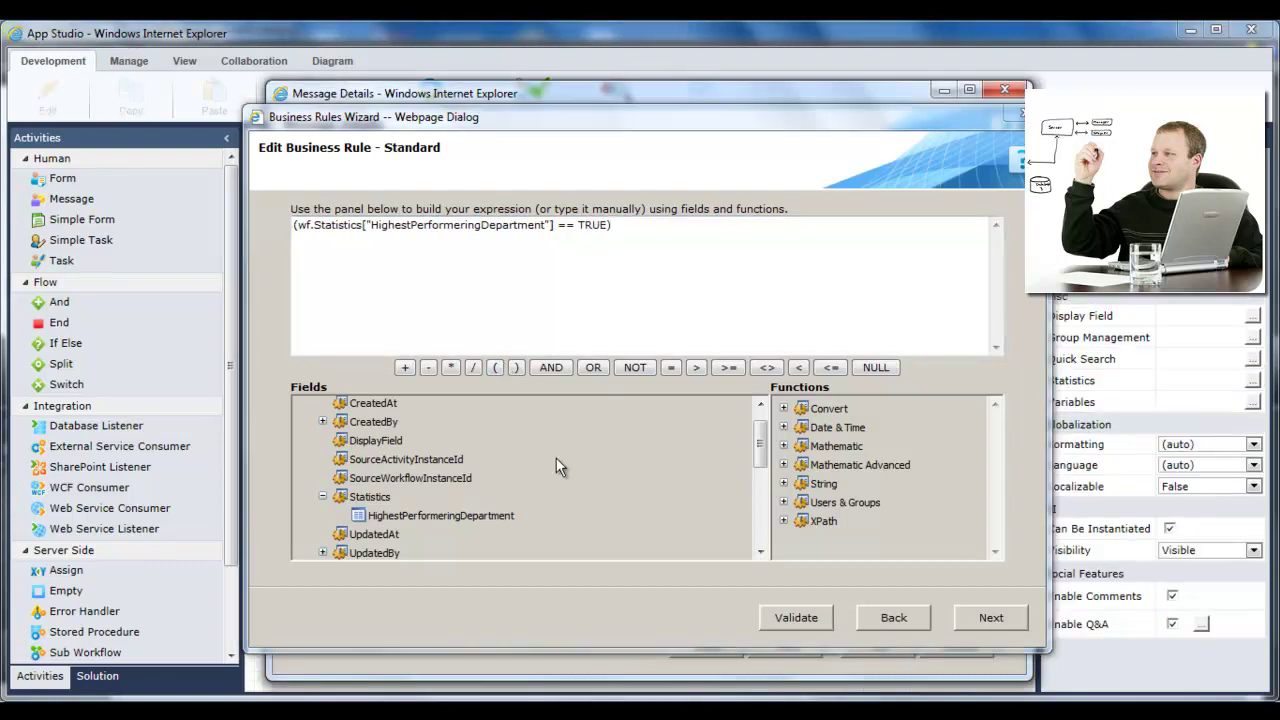
click(784, 446)
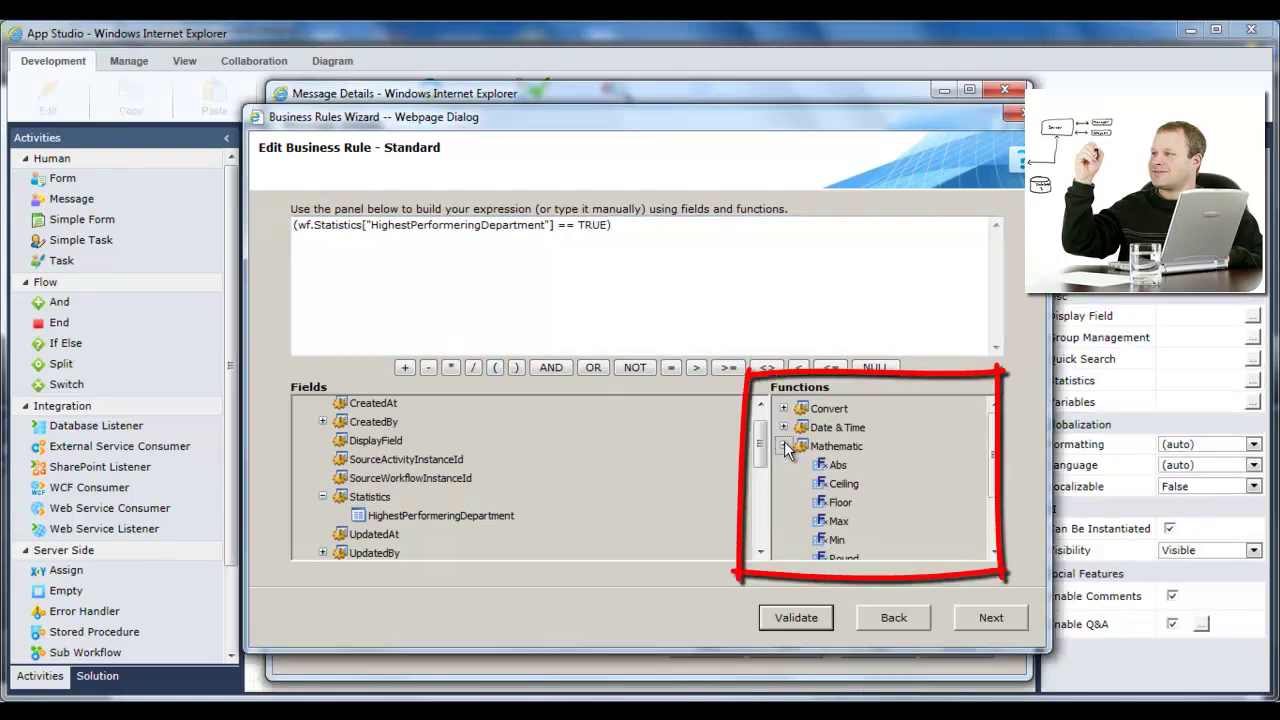
scroll(869, 490, down, 1)
double_click(840, 500)
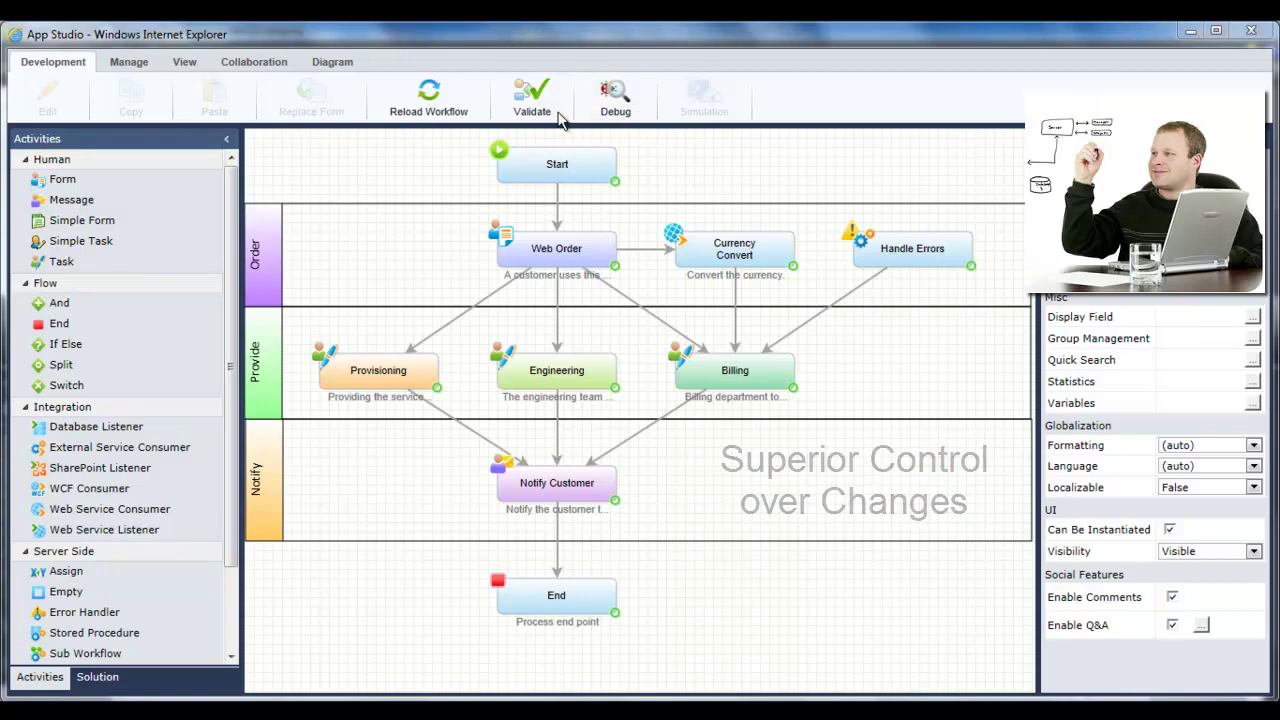
click(250, 62)
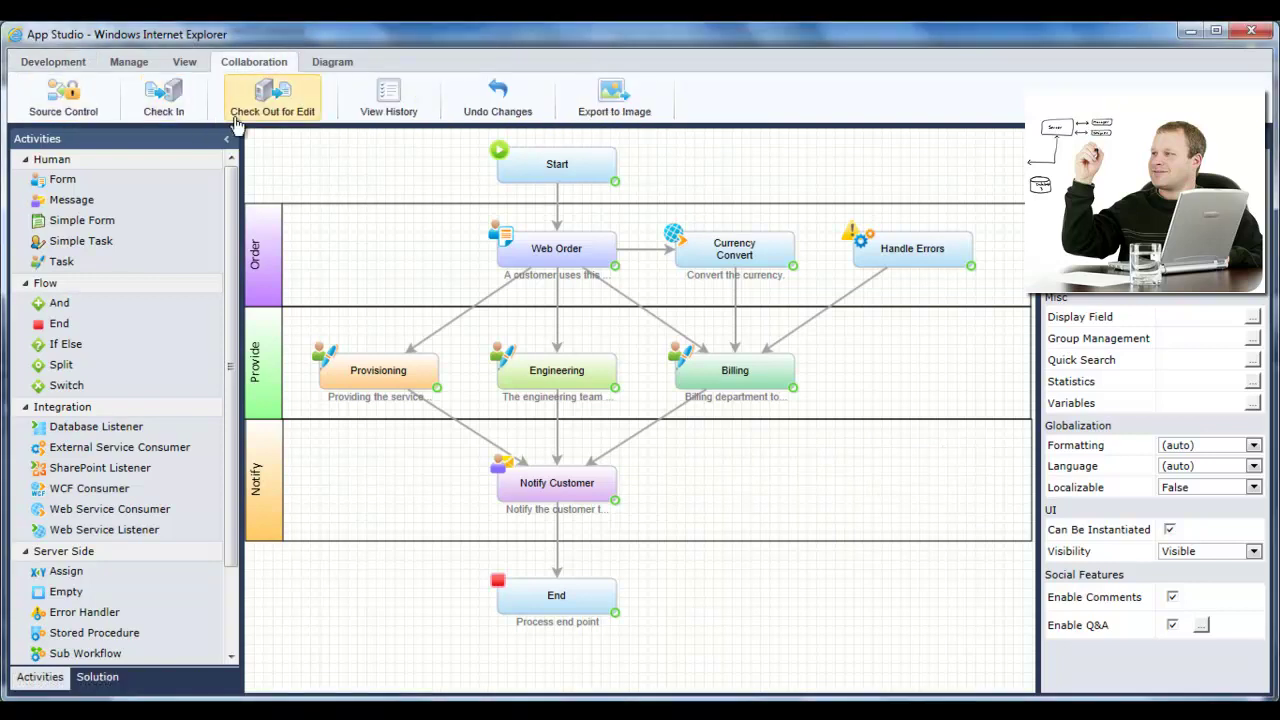
click(130, 62)
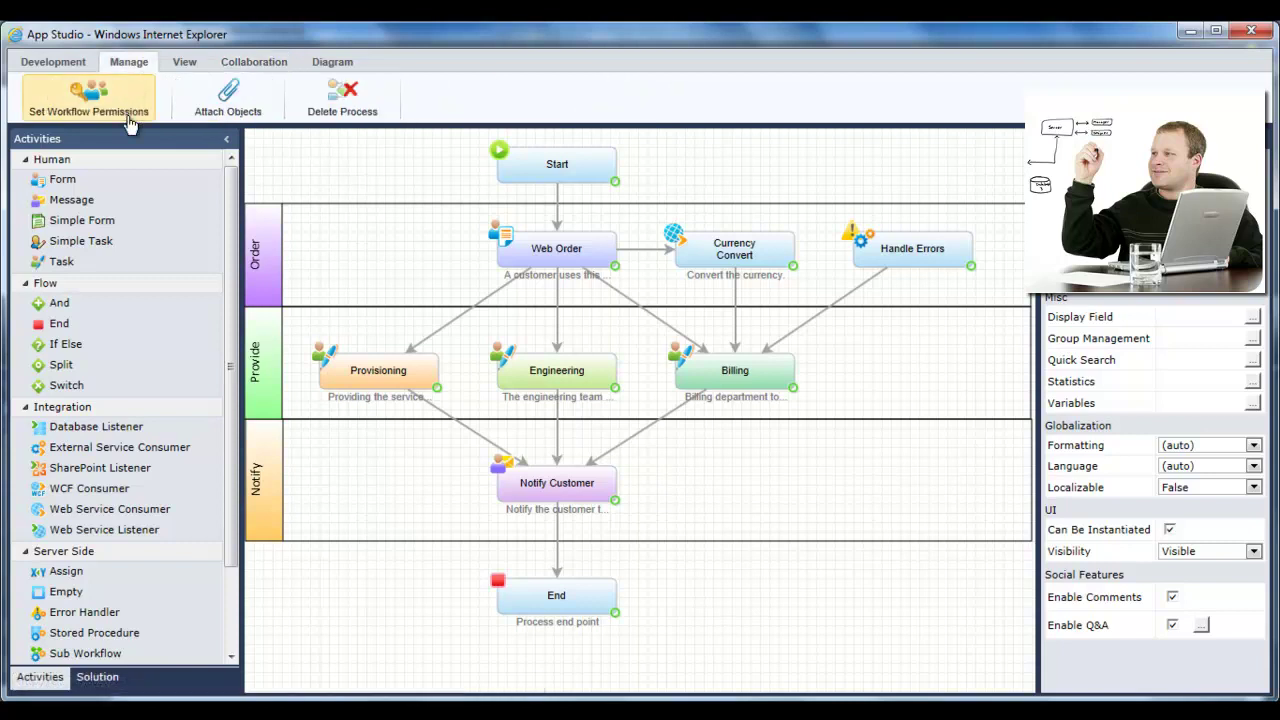
click(53, 62)
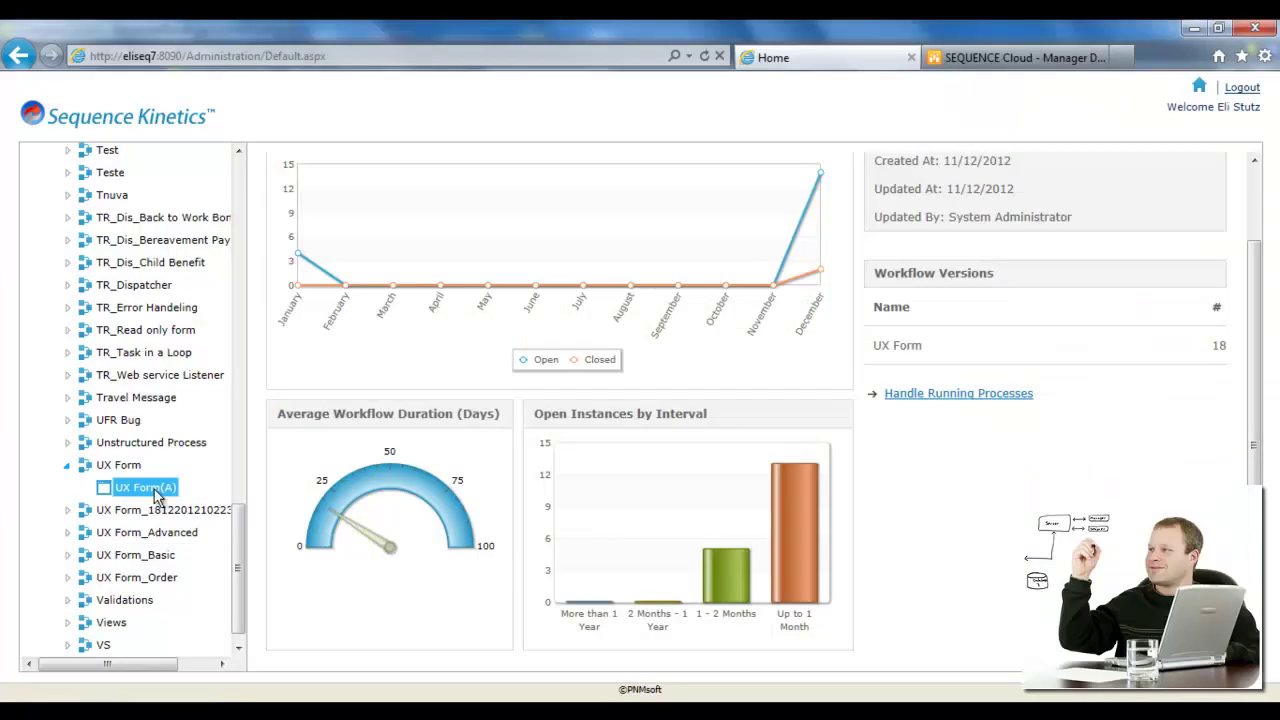
Package UX Form(A) as version 'The live production version' and export it.
right_click(155, 497)
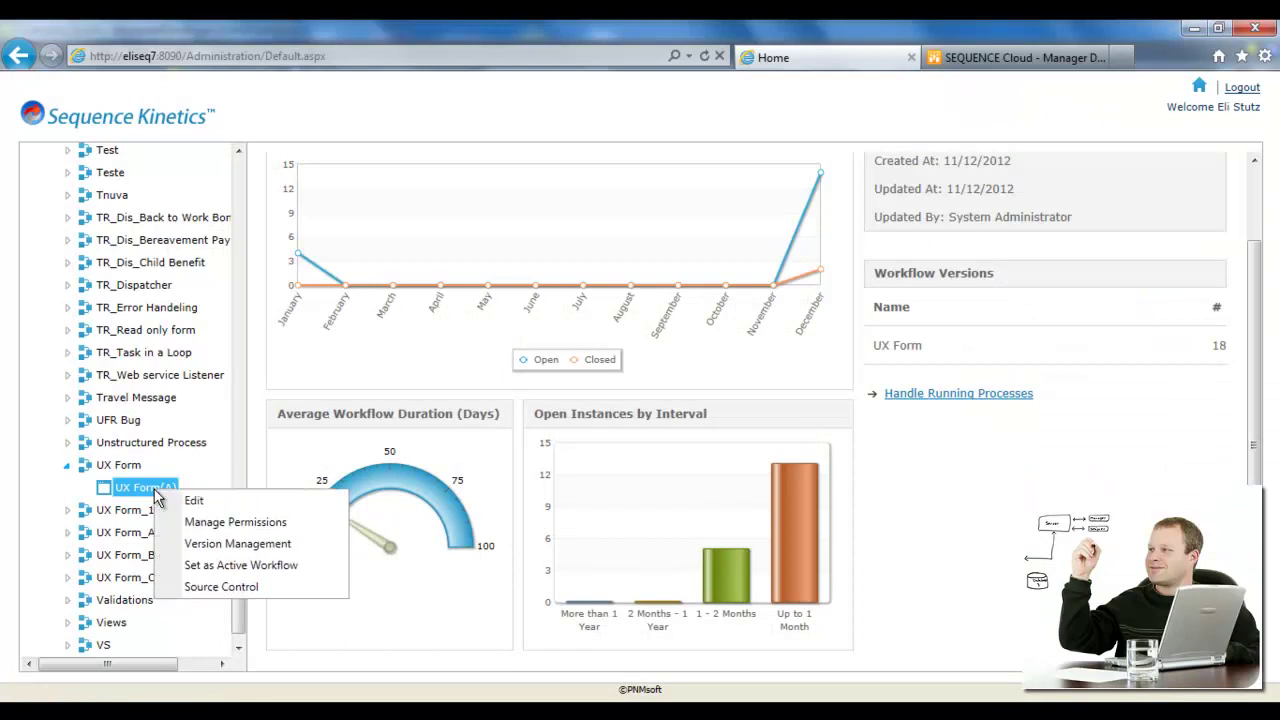
click(213, 546)
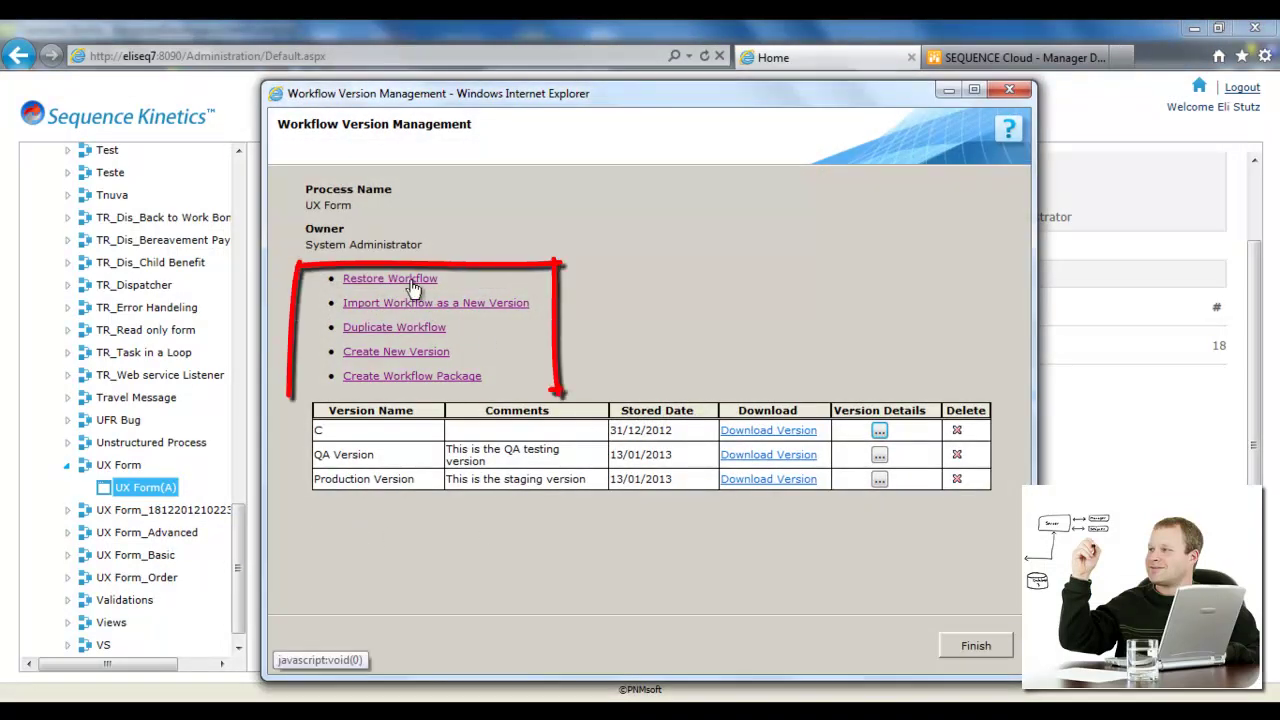
click(416, 380)
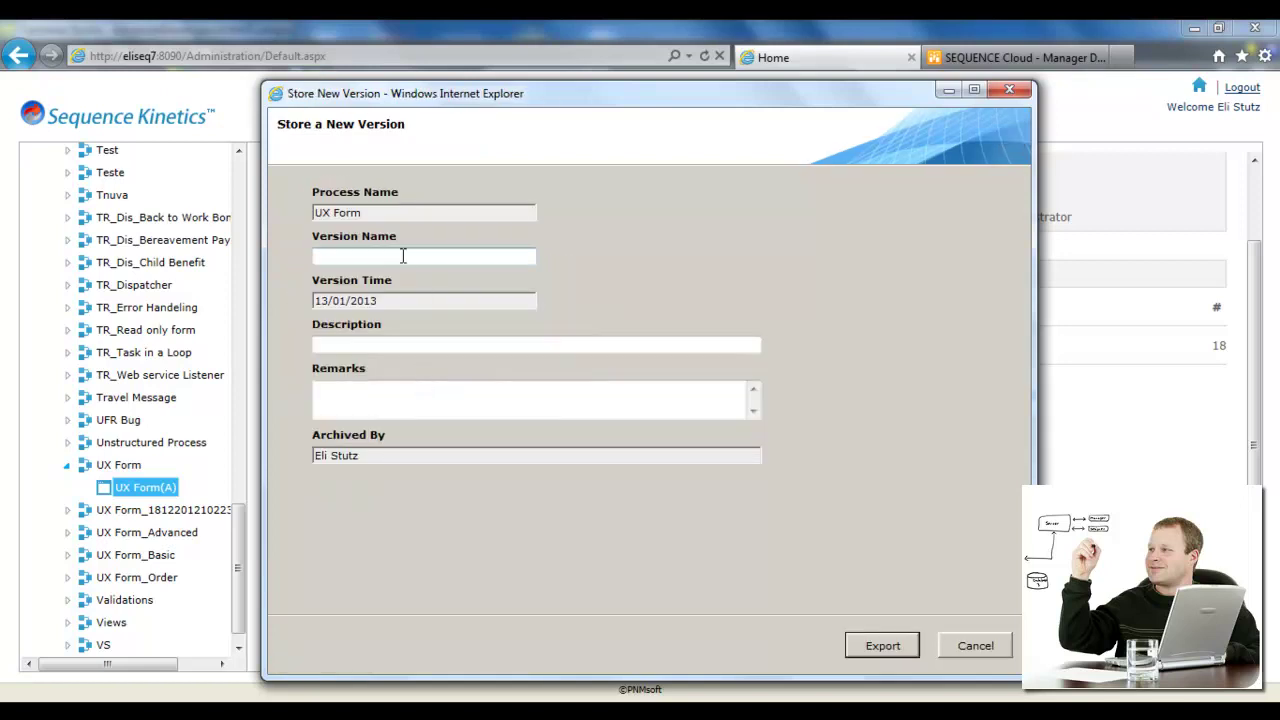
text(The live production version)
click(449, 343)
click(897, 645)
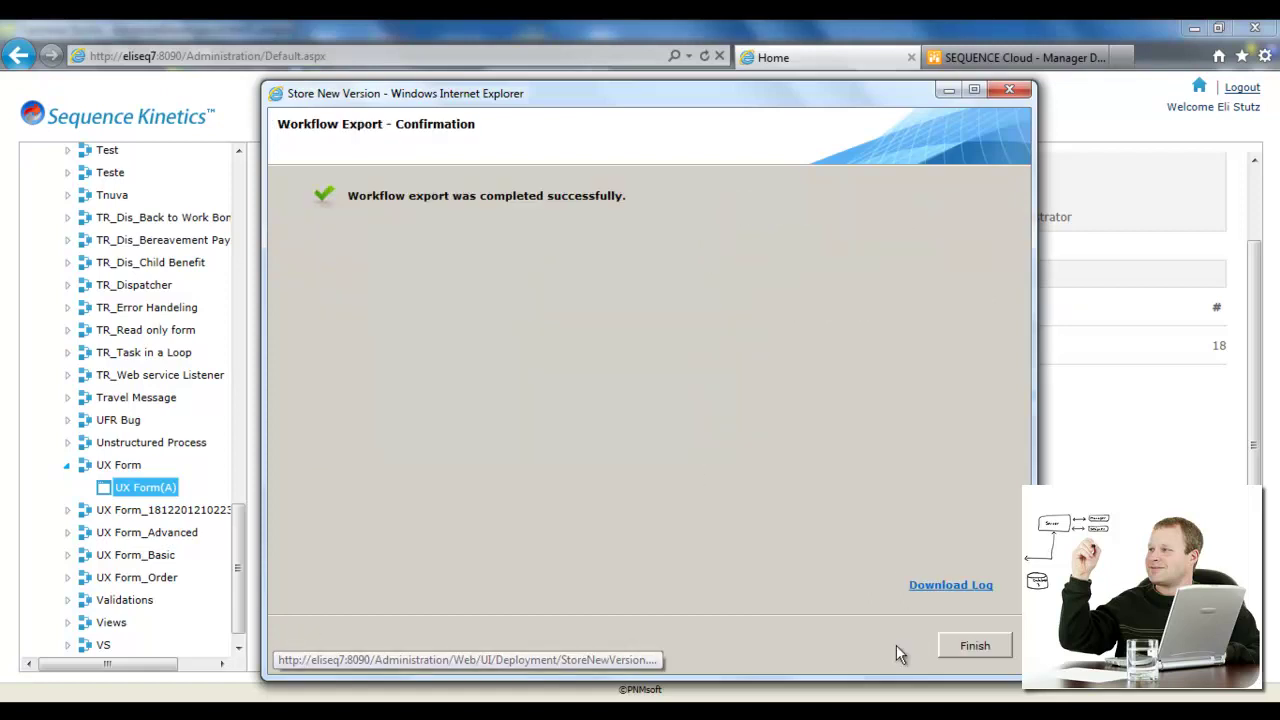
click(966, 644)
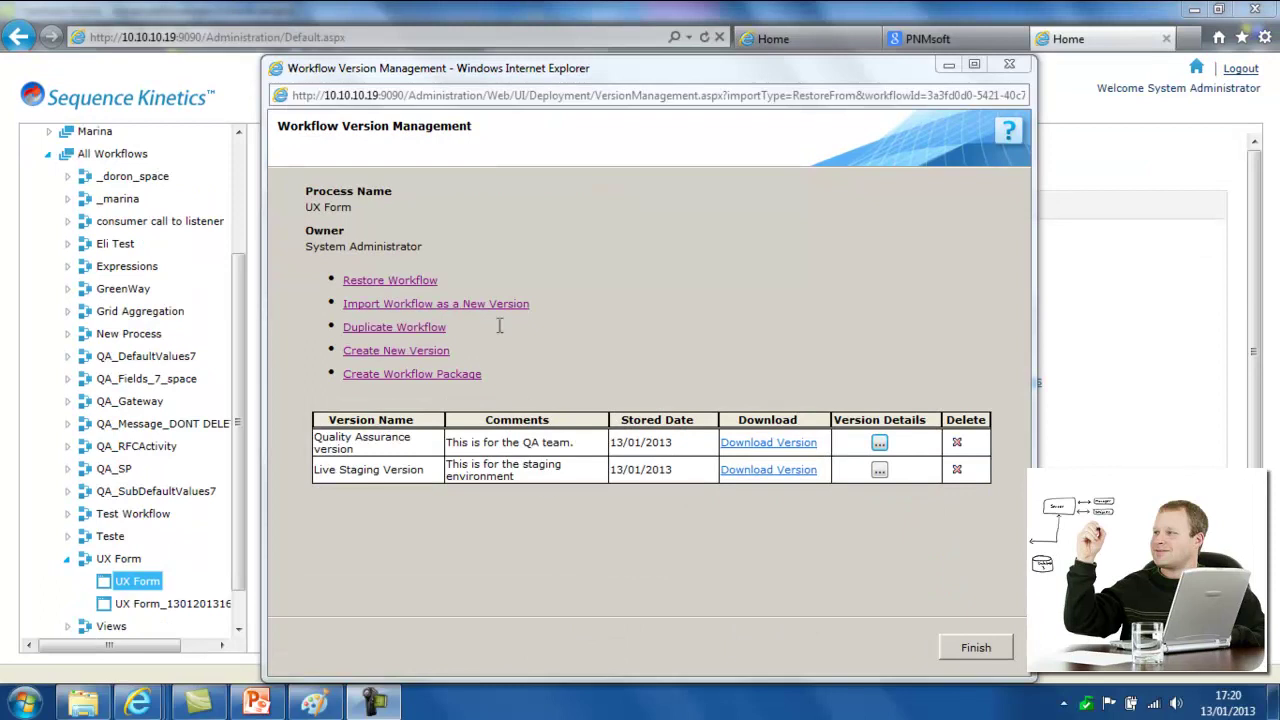
Import UX Form-C.zip as a duplicated workflow, advancing past object selection and matched recipients.
click(495, 303)
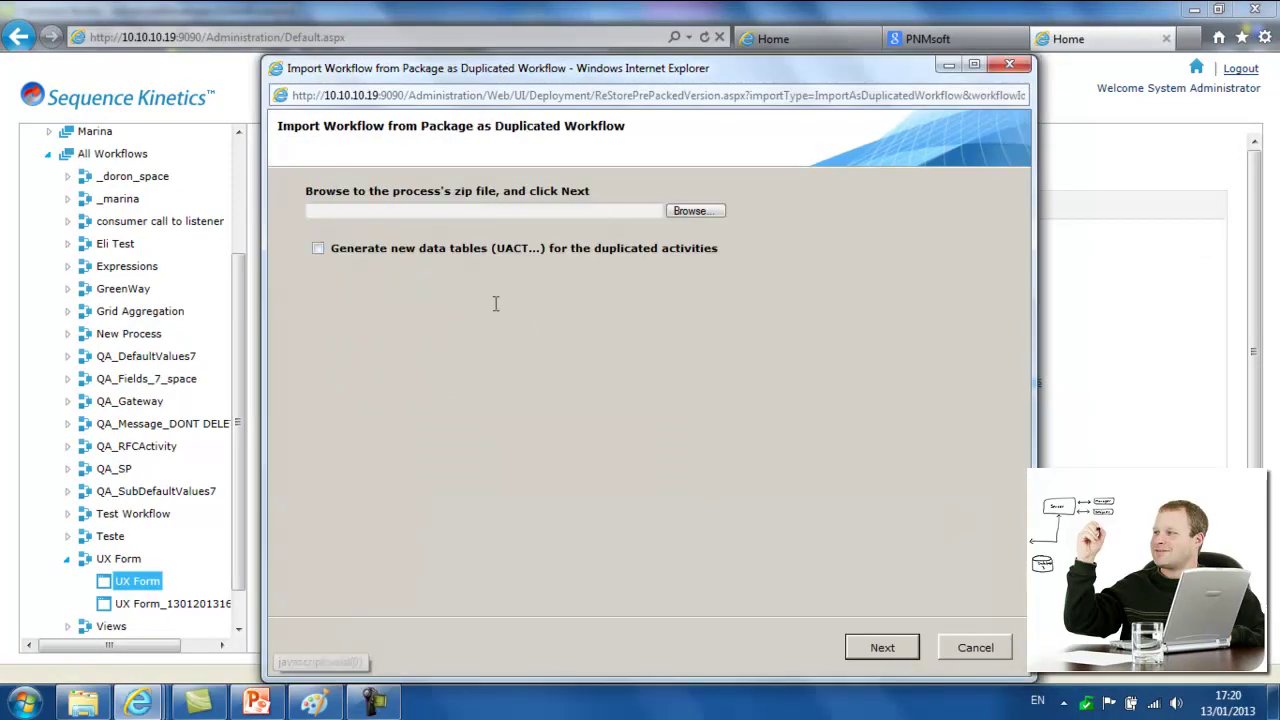
click(697, 210)
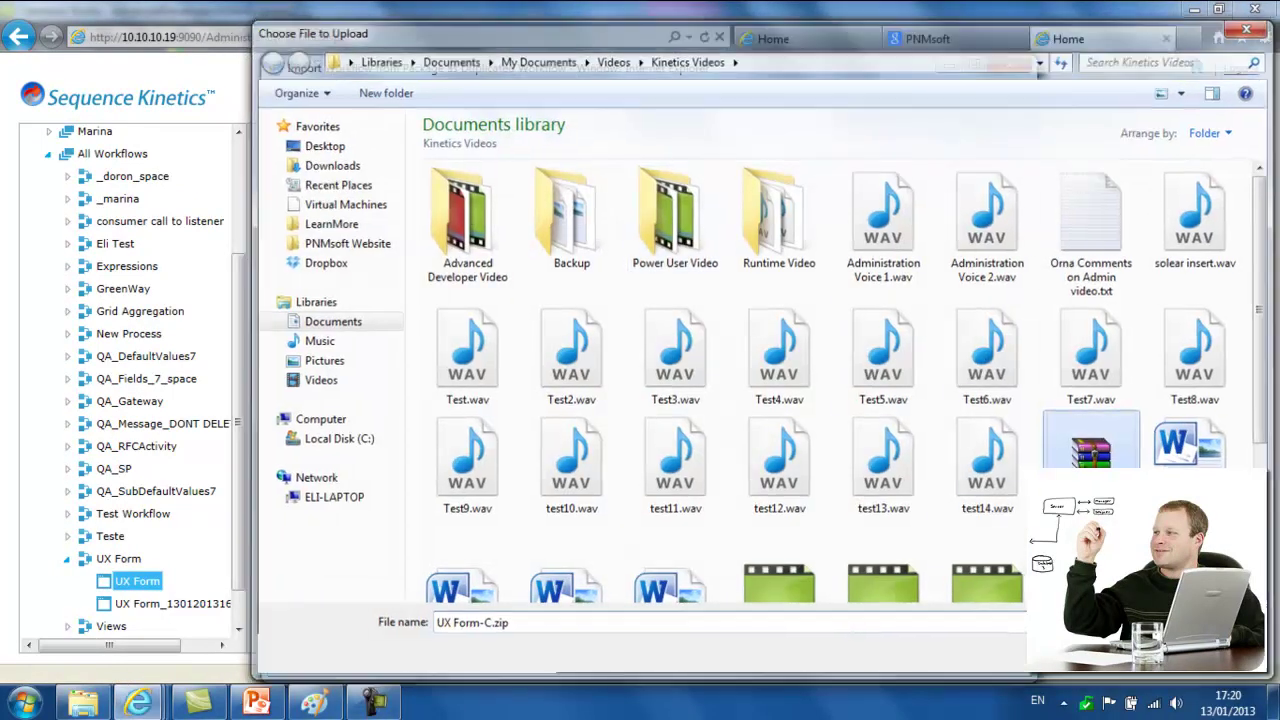
key(Return)
click(860, 645)
click(866, 646)
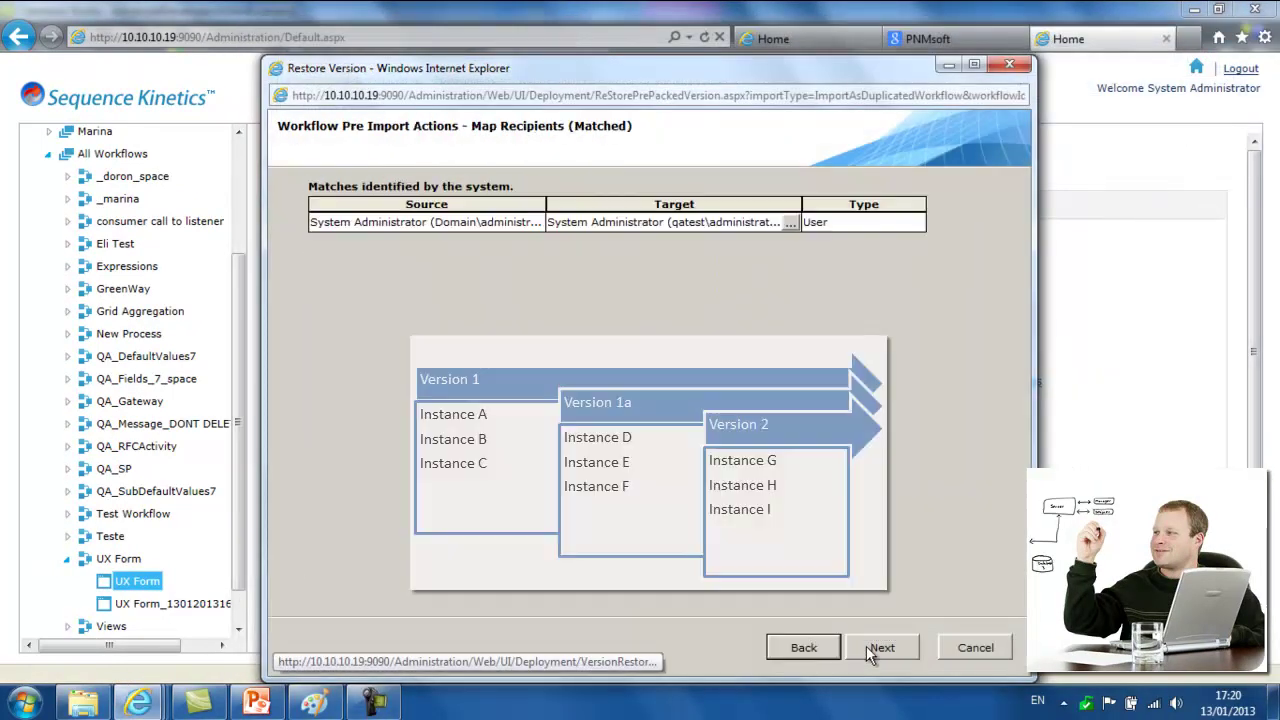
click(868, 647)
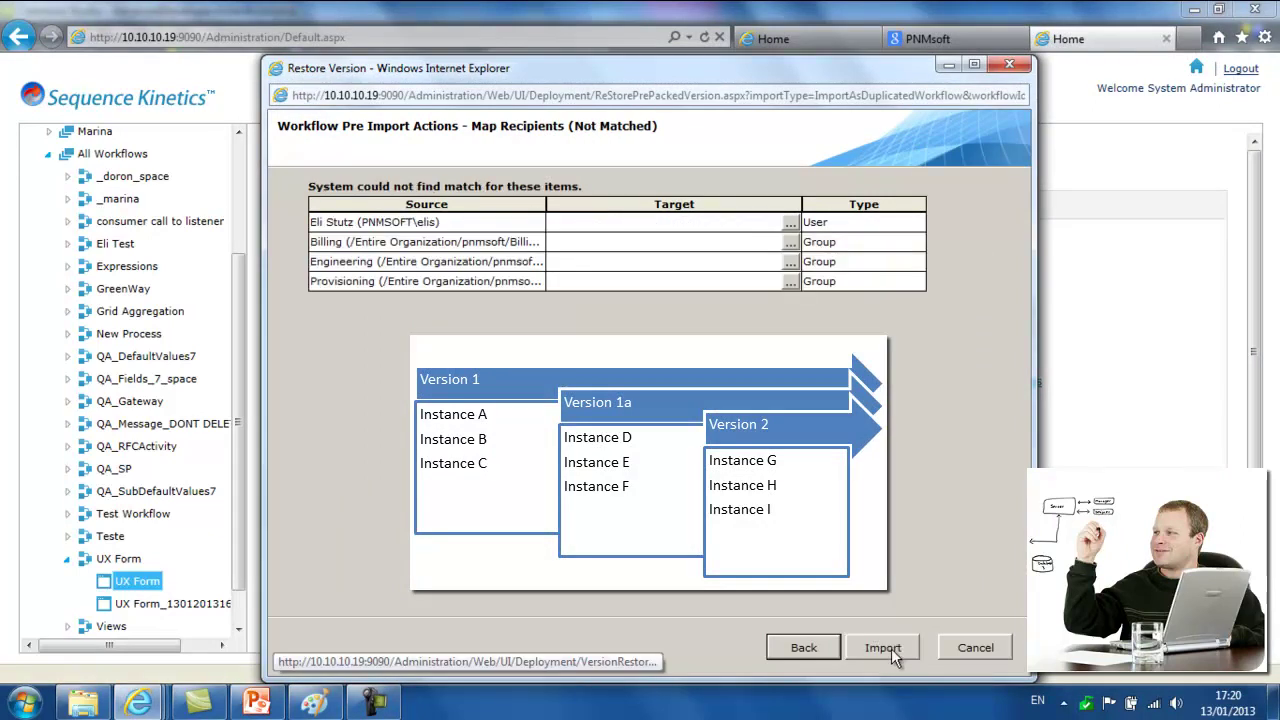